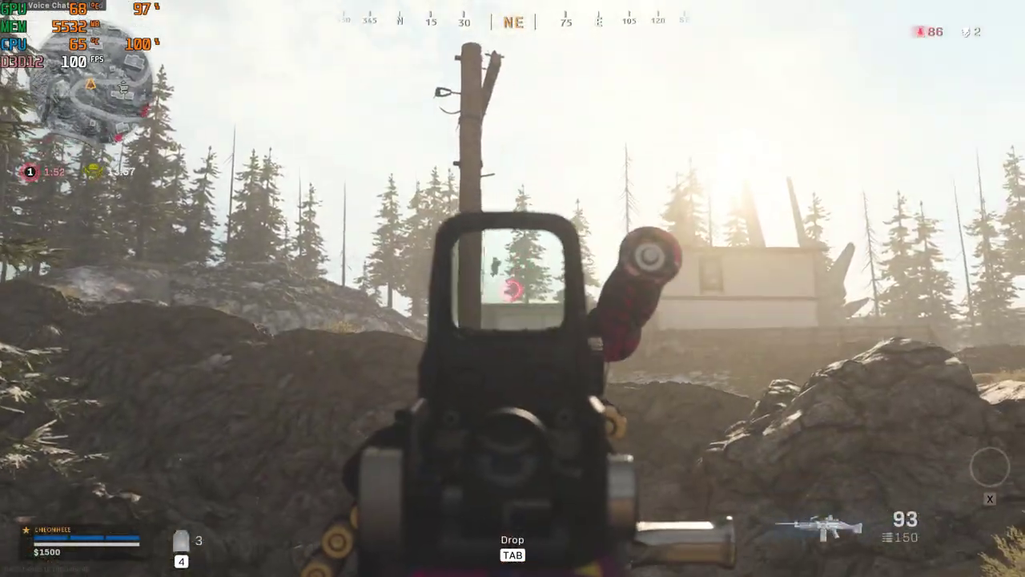
{"action": "left_click", "coordinate": [513, 294]}
{"action": "left_click", "coordinate": [512, 295]}
{"action": "left_click", "coordinate": [513, 295]}
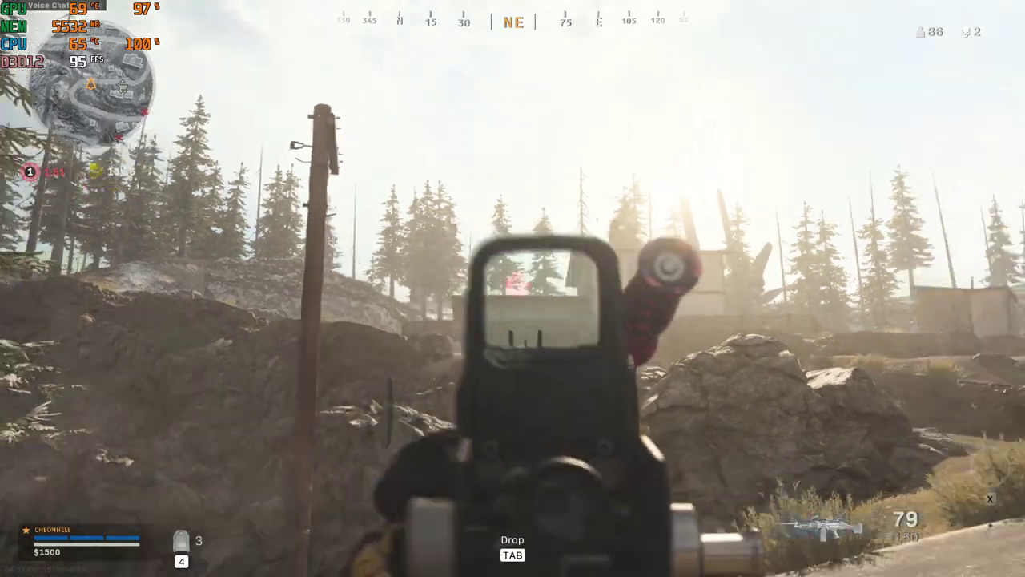
{"action": "key", "text": "r"}
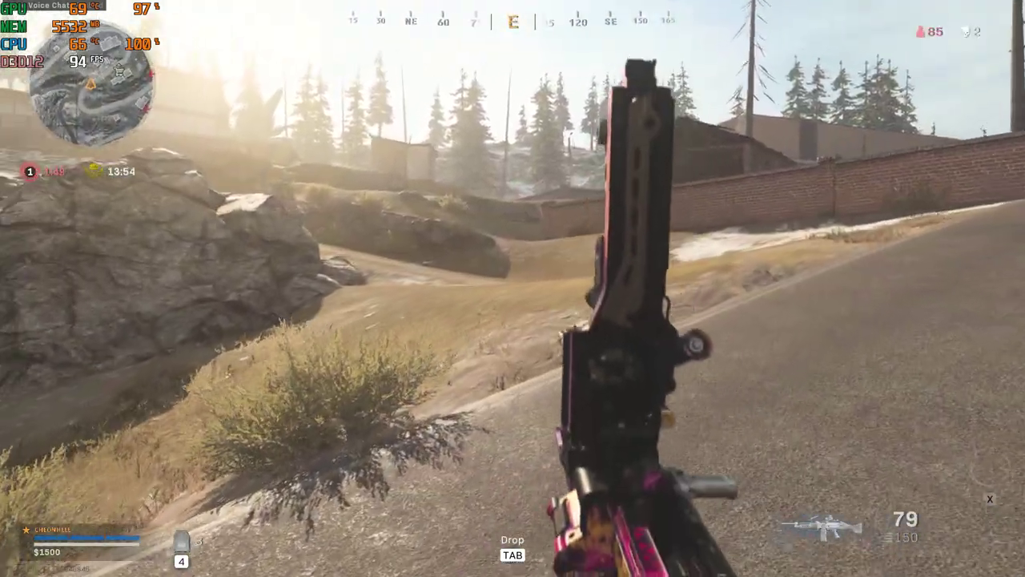
Leave the game for Task Manager and examine the CPU performance graph in a maximized window.
{"action": "key", "text": "ctrl+alt+Delete"}
{"action": "left_click", "coordinate": [506, 305]}
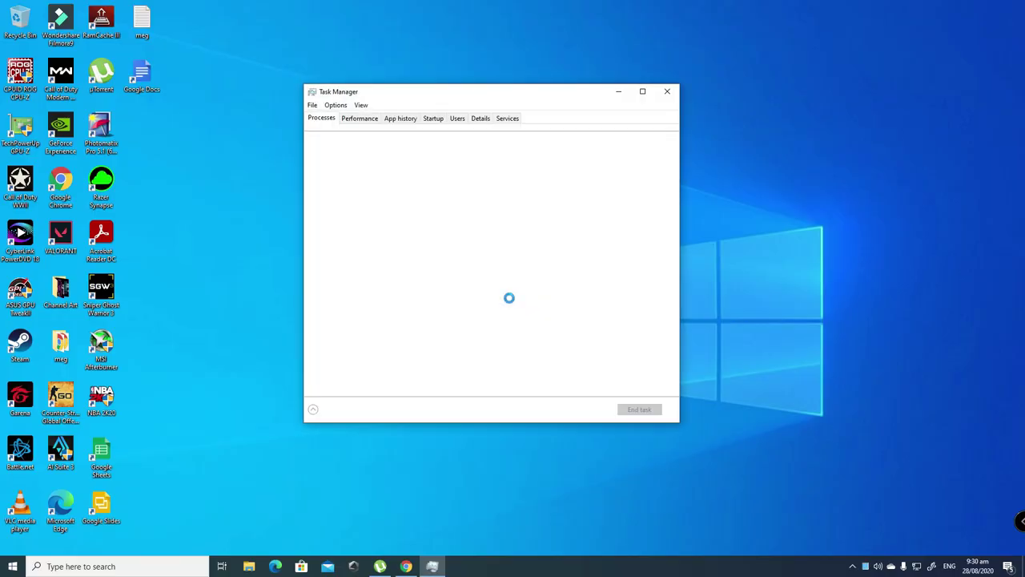
{"action": "left_click", "coordinate": [359, 119]}
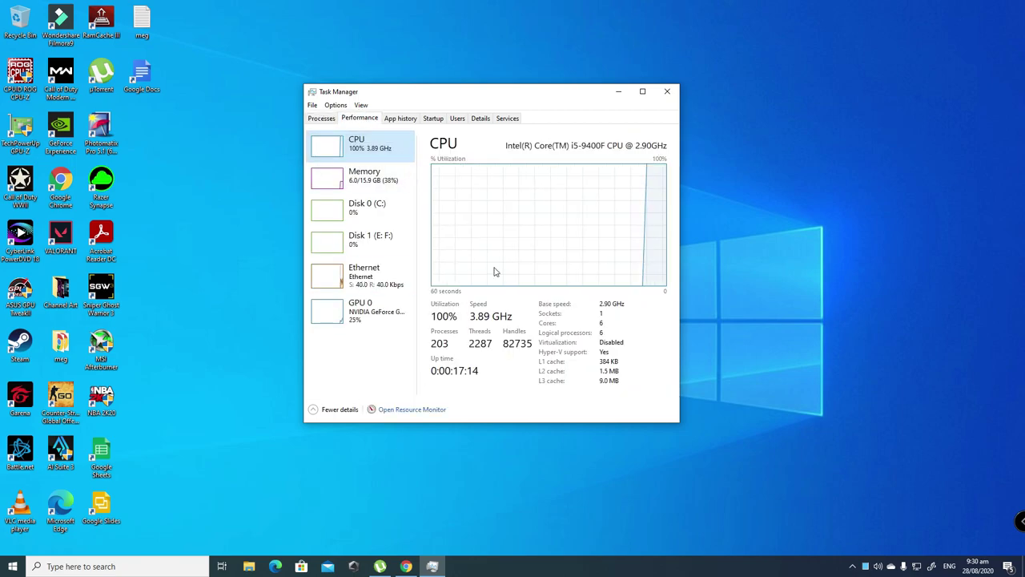
{"action": "left_click", "coordinate": [643, 91]}
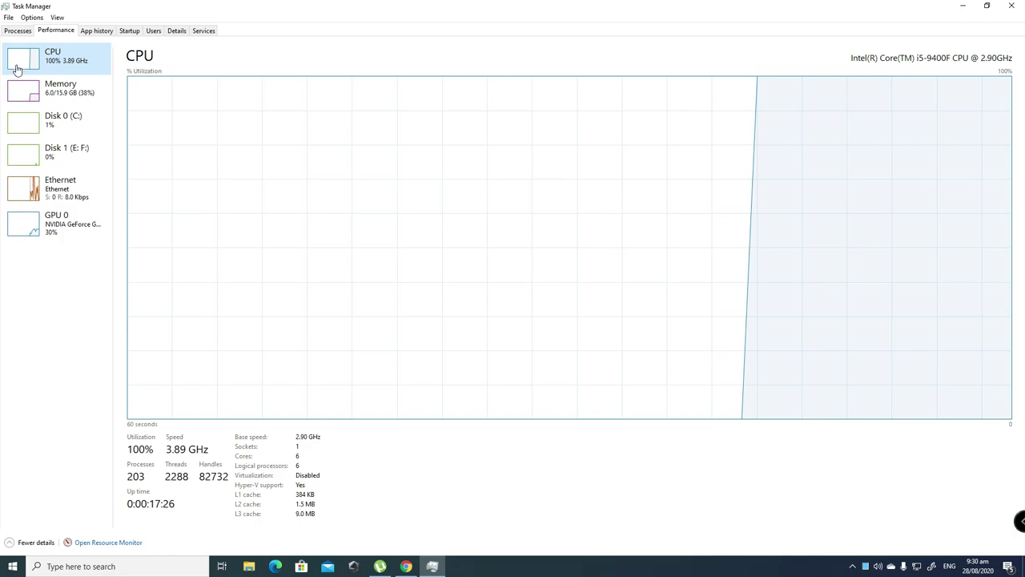
Locate the wup process in the running processes and open its file location, placing the folder window beside the process list.
{"action": "left_click", "coordinate": [18, 30]}
{"action": "scroll", "coordinate": [168, 213], "scroll_direction": "down", "scroll_amount": 1}
{"action": "scroll", "coordinate": [167, 417], "scroll_direction": "down", "scroll_amount": 20}
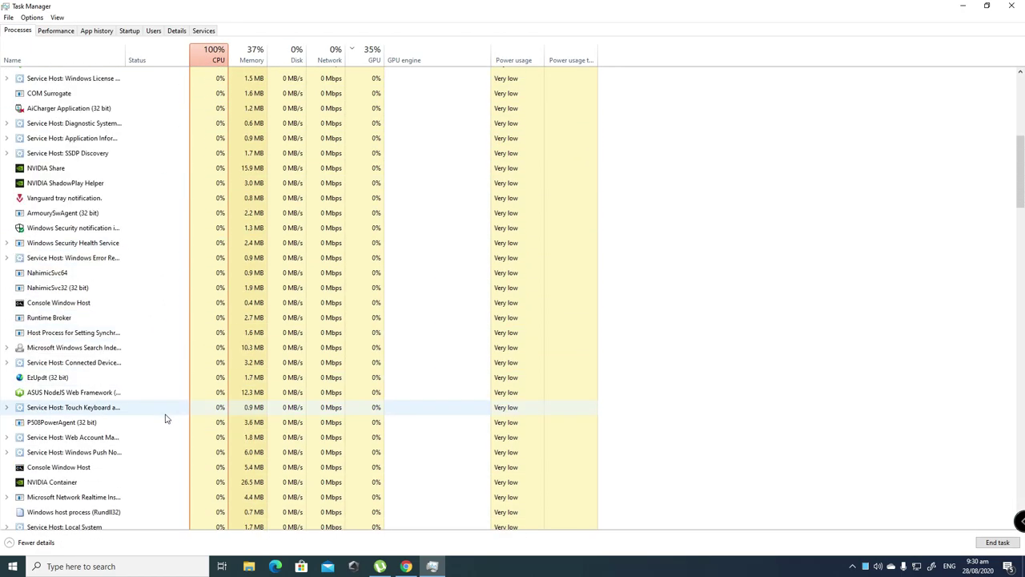
{"action": "scroll", "coordinate": [167, 434], "scroll_direction": "down", "scroll_amount": 4}
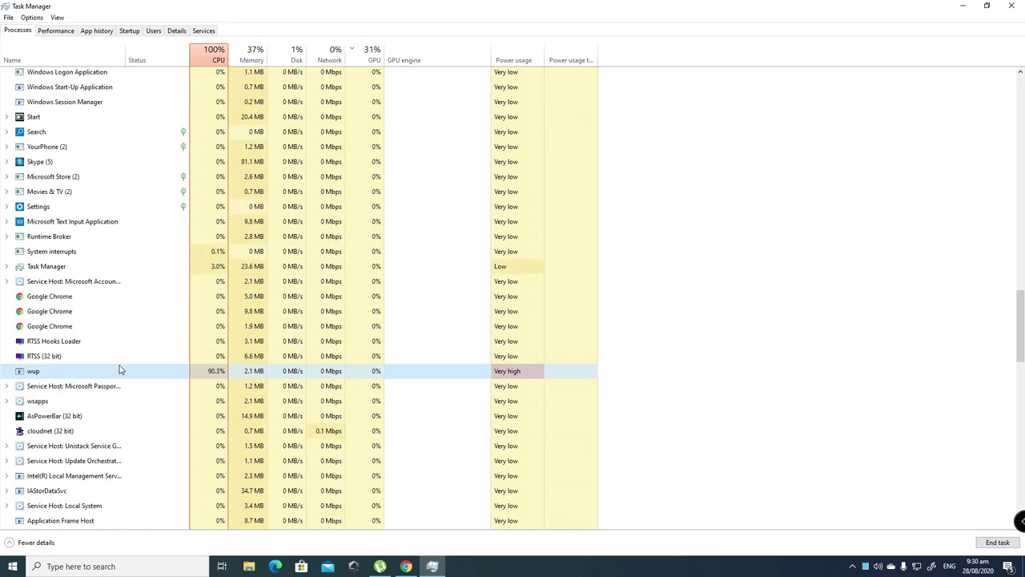
{"action": "left_click", "coordinate": [682, 363]}
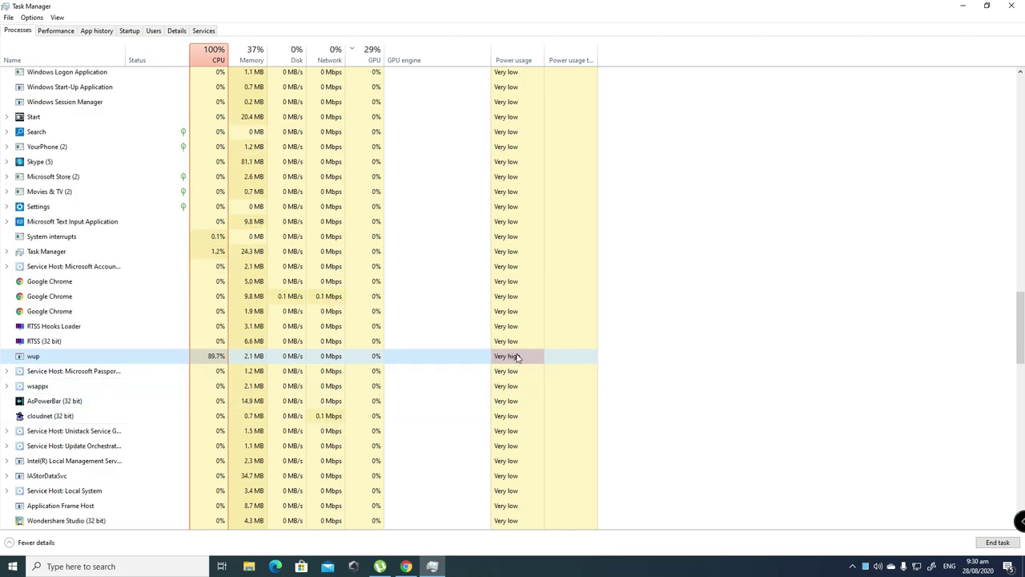
{"action": "right_click", "coordinate": [531, 358]}
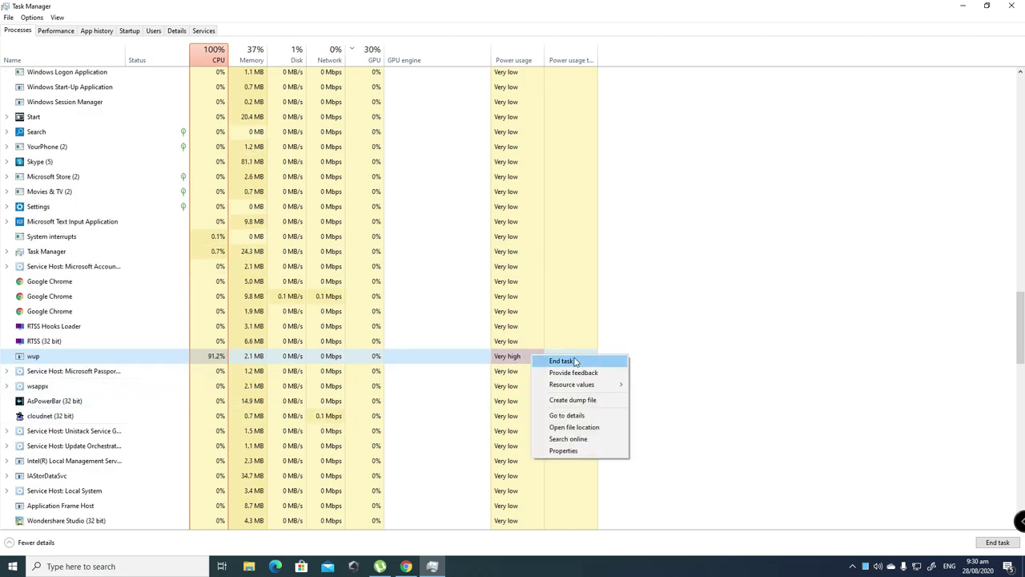
{"action": "left_click", "coordinate": [596, 431]}
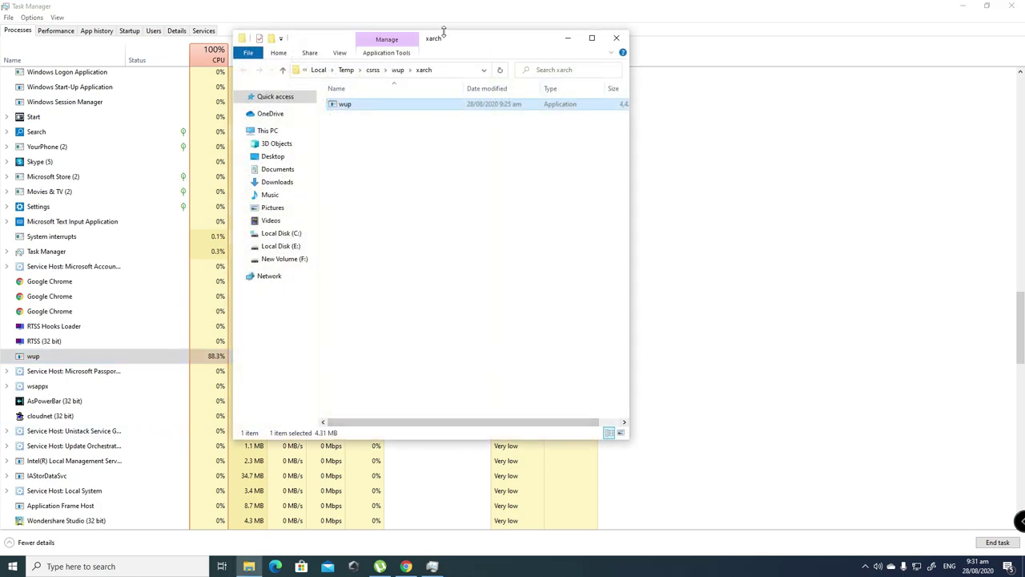
{"action": "left_click_drag", "start_coordinate": [443, 32], "coordinate": [825, 47]}
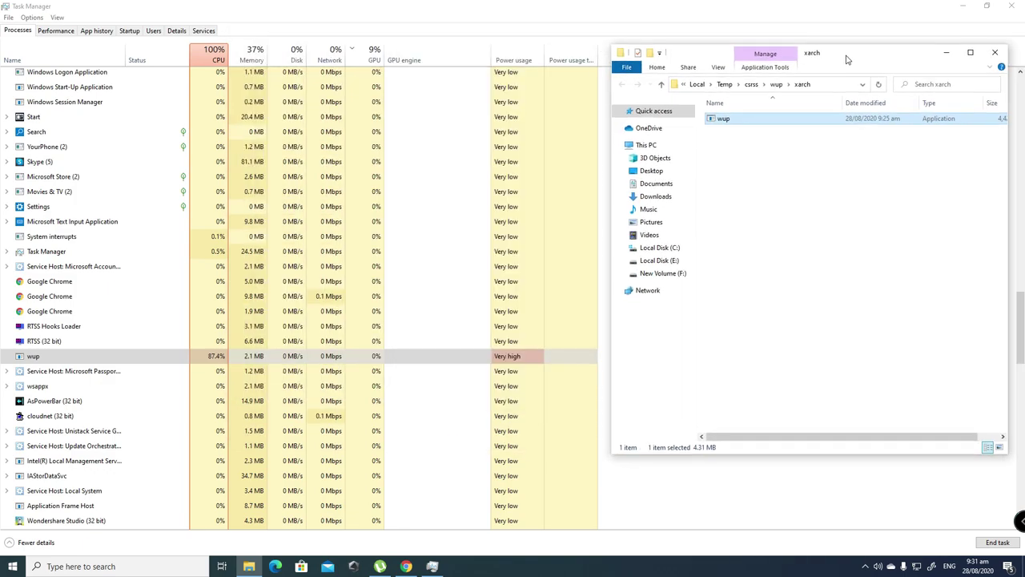
Inspect the general and detailed properties of the wup application file, including its location, and close the folder window.
{"action": "right_click", "coordinate": [765, 121]}
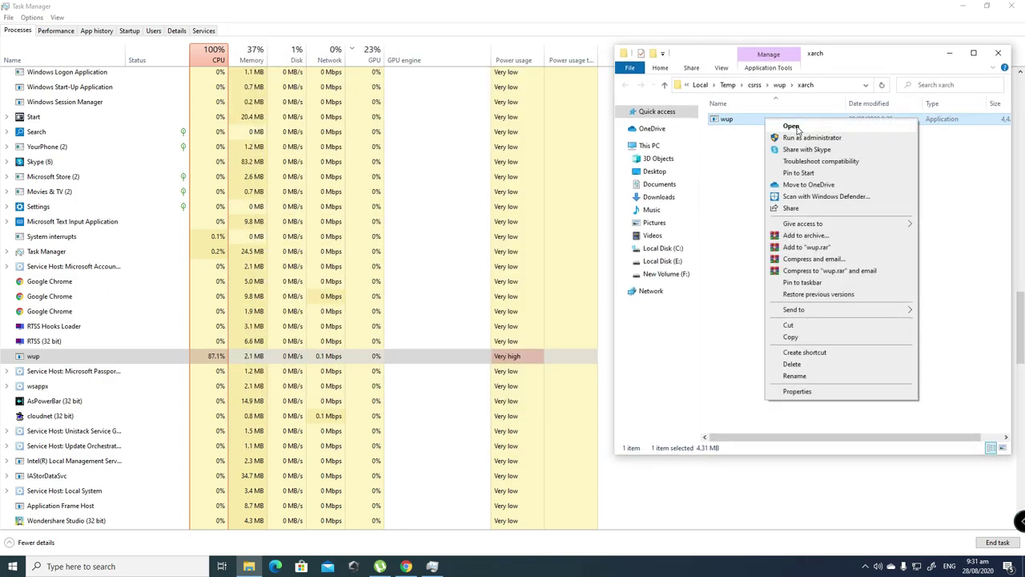
{"action": "left_click", "coordinate": [797, 391]}
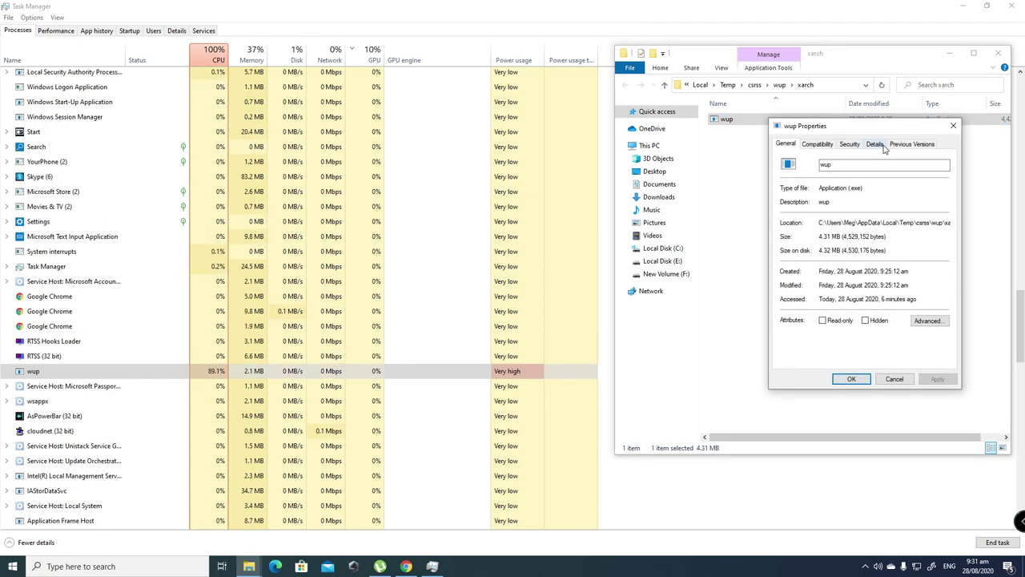
{"action": "left_click", "coordinate": [875, 144]}
{"action": "left_click", "coordinate": [786, 144]}
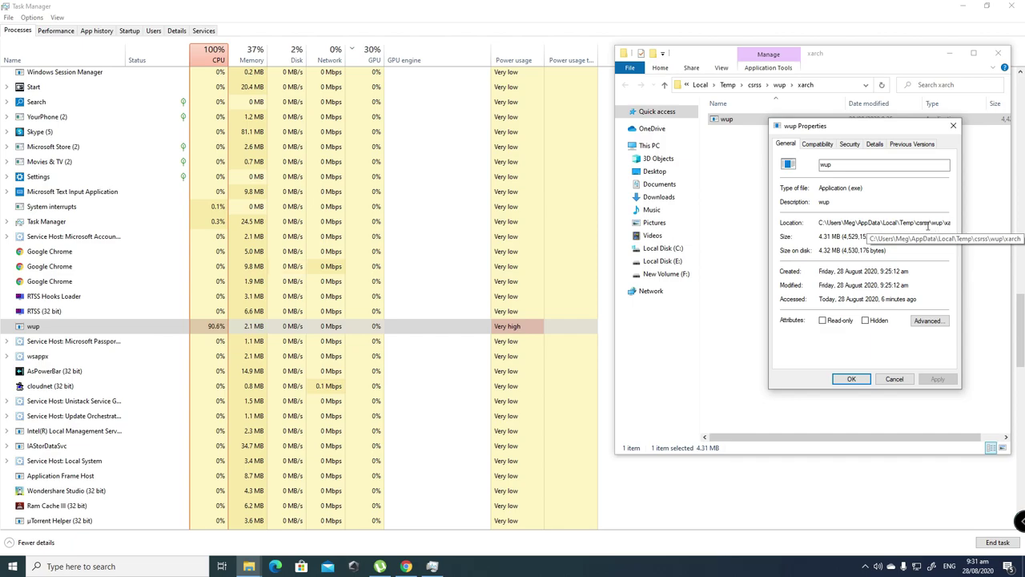
{"action": "left_click", "coordinate": [851, 380]}
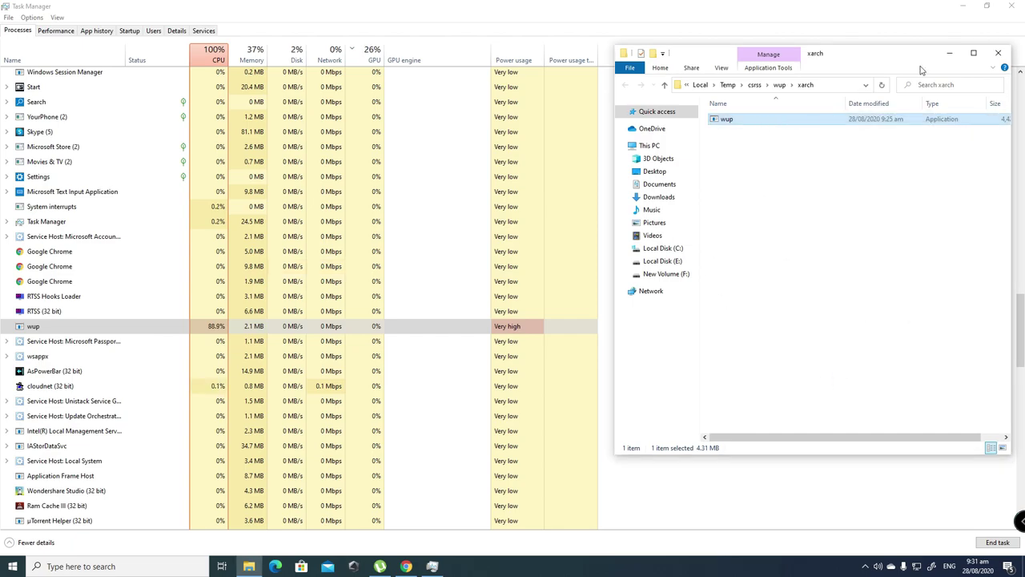
{"action": "left_click", "coordinate": [998, 53]}
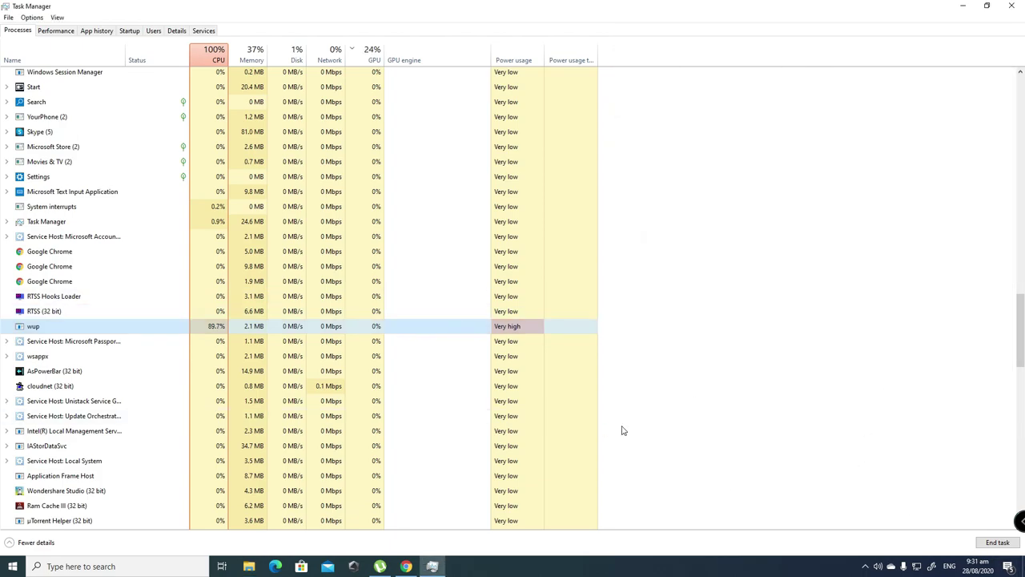
End the wup process and check the process list for entries starting with w.
{"action": "left_click", "coordinate": [997, 543]}
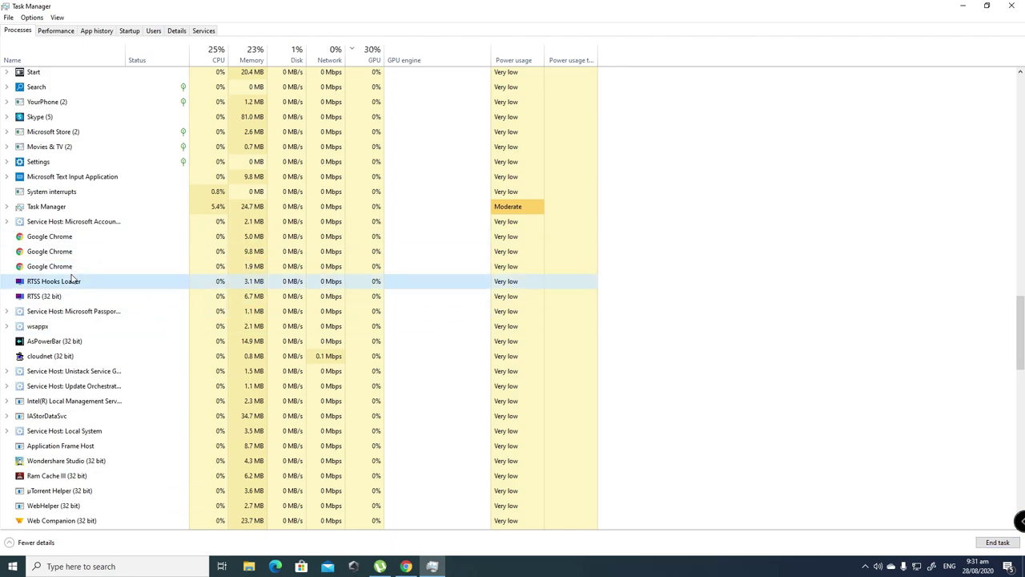
{"action": "key", "text": "Down"}
{"action": "key", "text": "Down"}
{"action": "key", "text": "Down"}
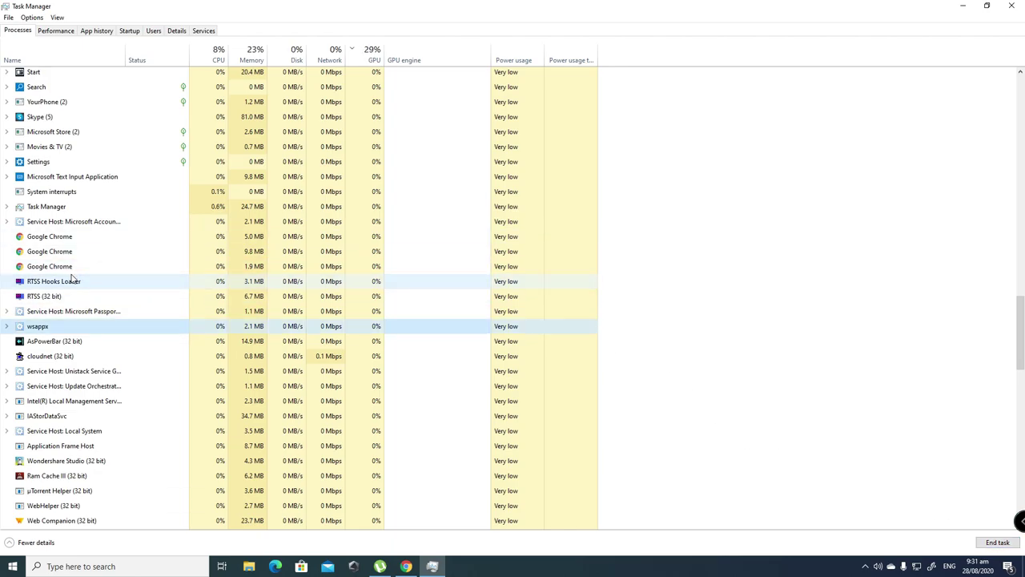
{"action": "key", "text": "w"}
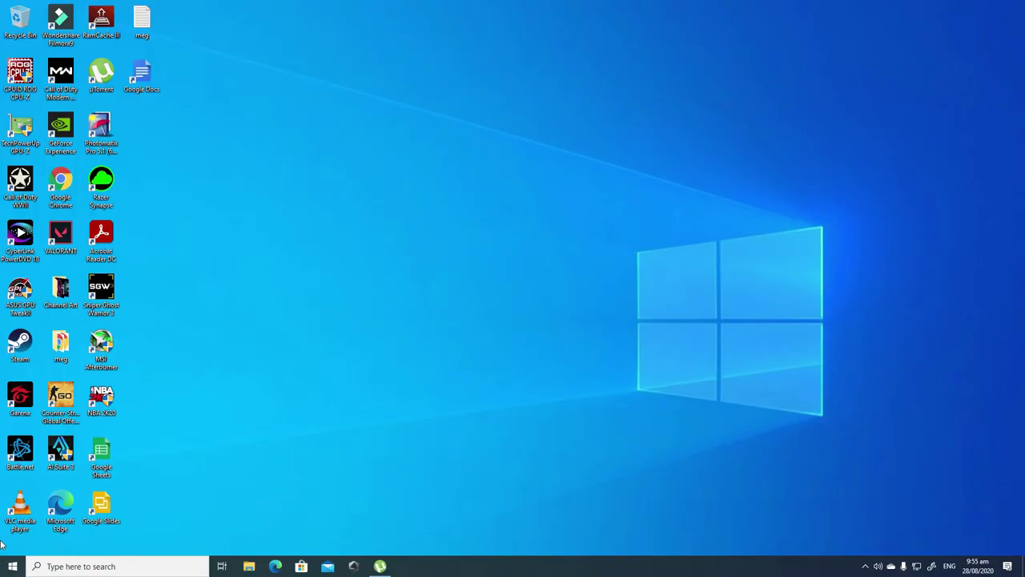
Open the scan options for virus and threat protection in Windows Security through the Update & Security settings.
{"action": "left_click", "coordinate": [12, 566]}
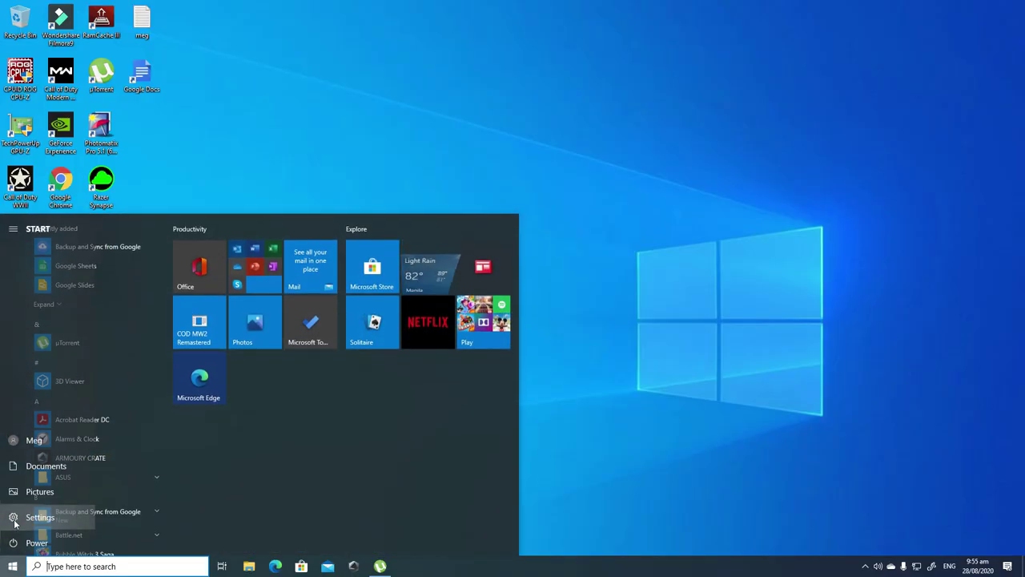
{"action": "left_click", "coordinate": [15, 518]}
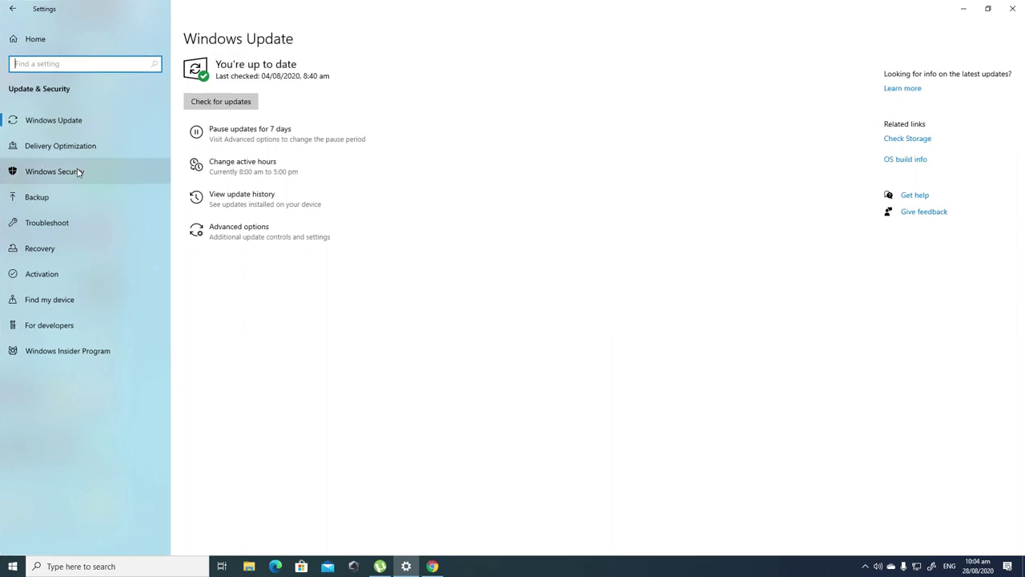
{"action": "left_click", "coordinate": [79, 173]}
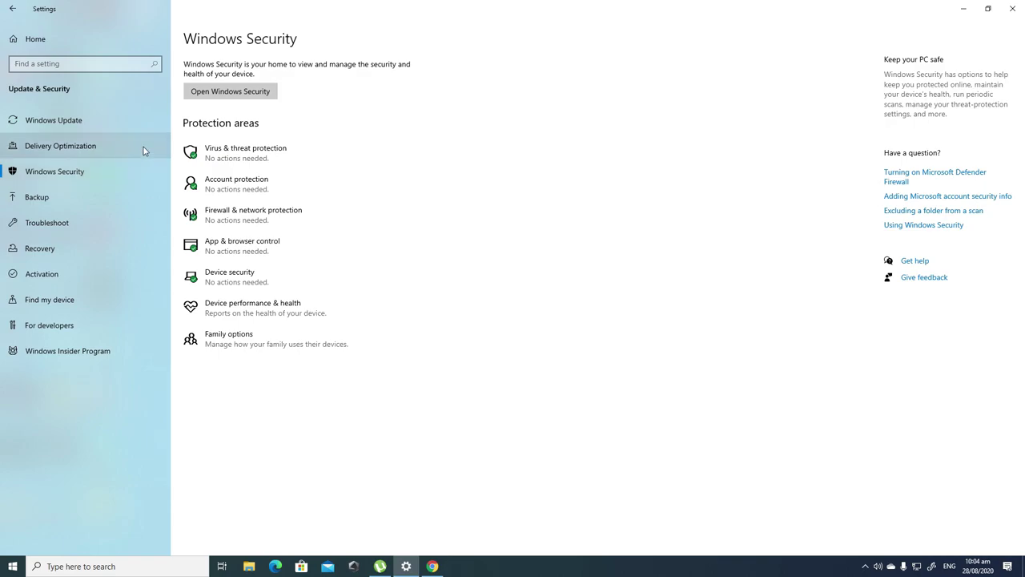
{"action": "left_click", "coordinate": [247, 158]}
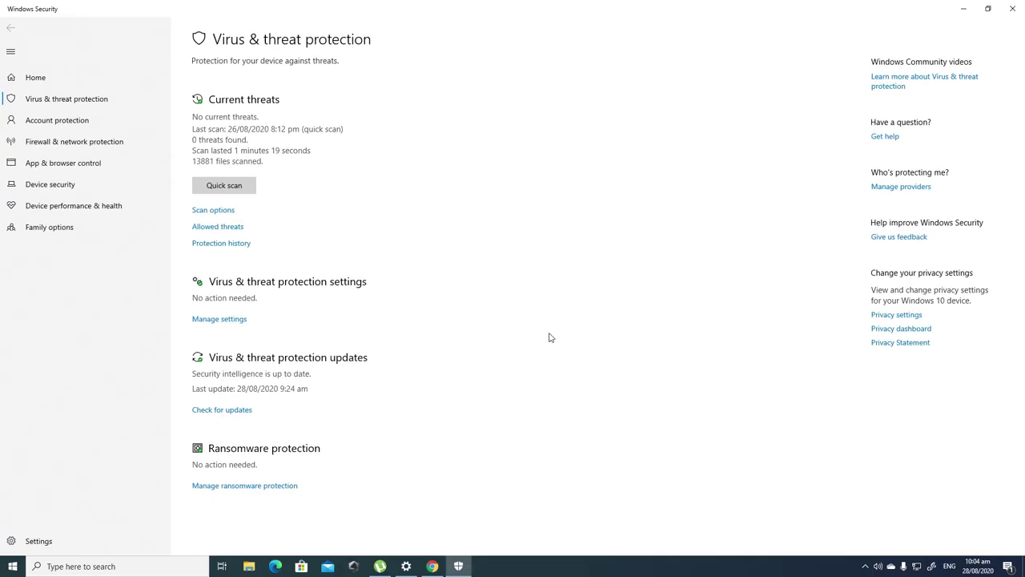
{"action": "left_click", "coordinate": [221, 212]}
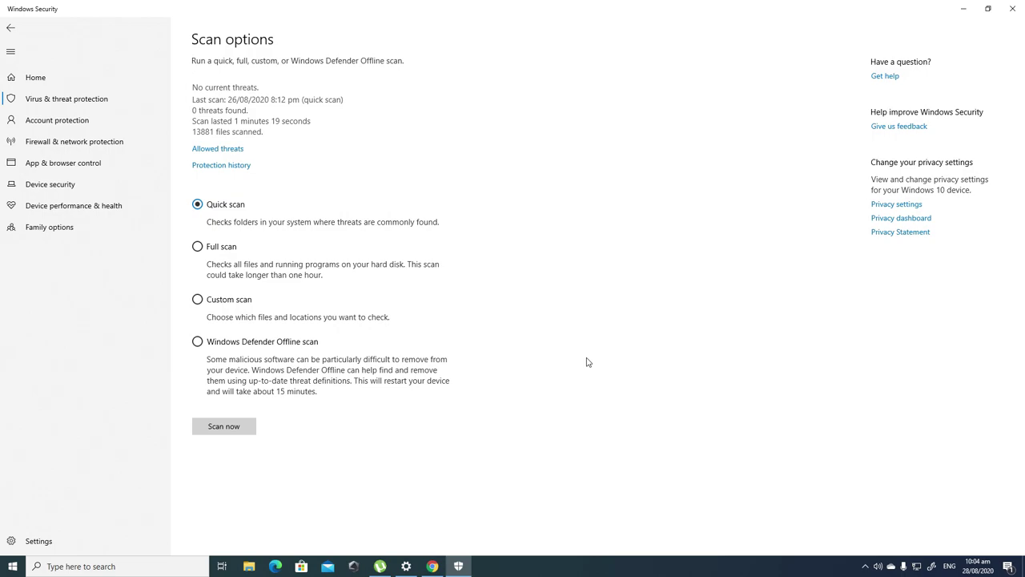
Start a Windows Defender Offline scan, accepting the restart and allowing Windows Security to make changes to the device.
{"action": "left_click", "coordinate": [197, 341]}
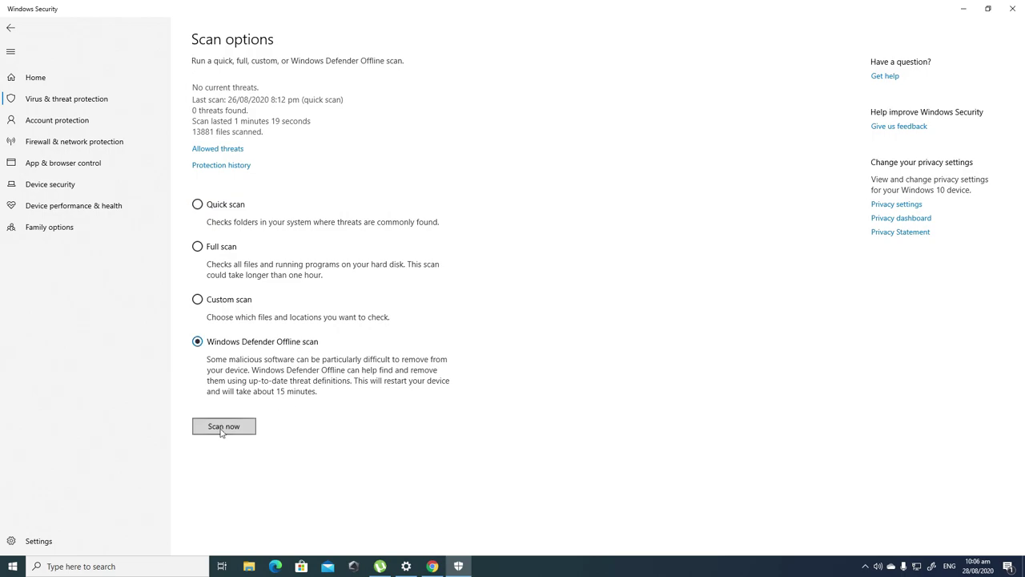
{"action": "left_click", "coordinate": [222, 429]}
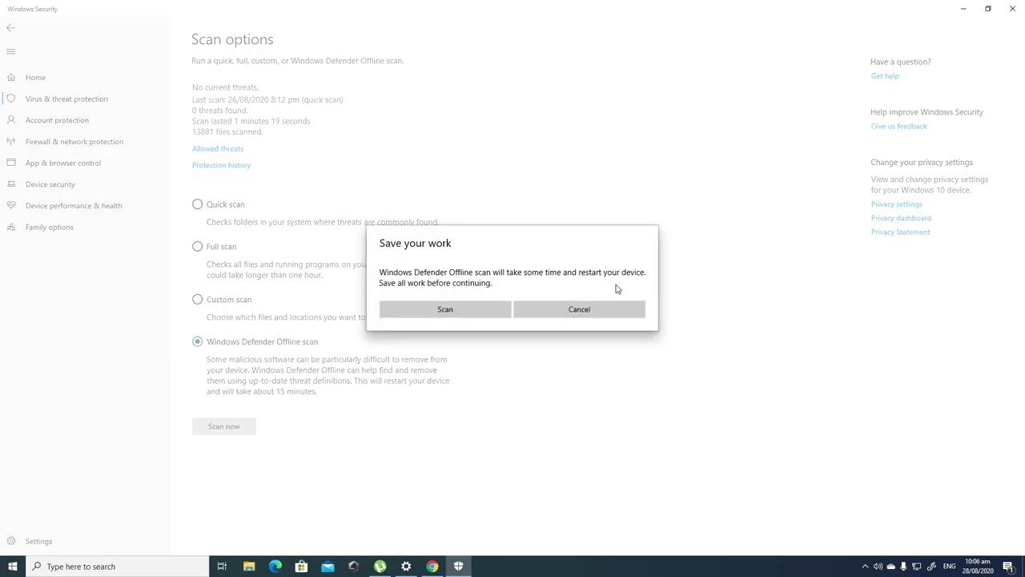
{"action": "left_click", "coordinate": [448, 309]}
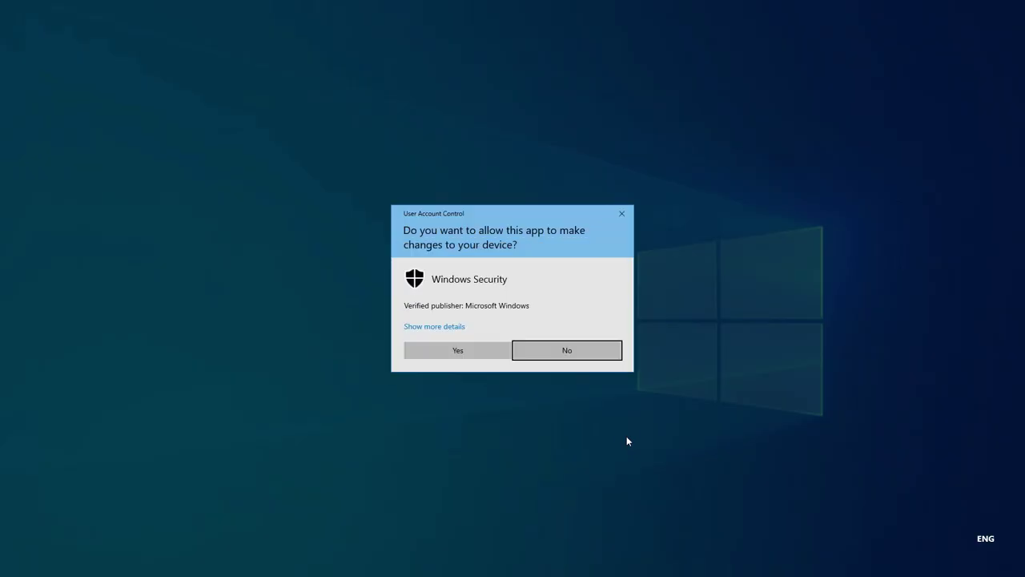
{"action": "left_click", "coordinate": [480, 355]}
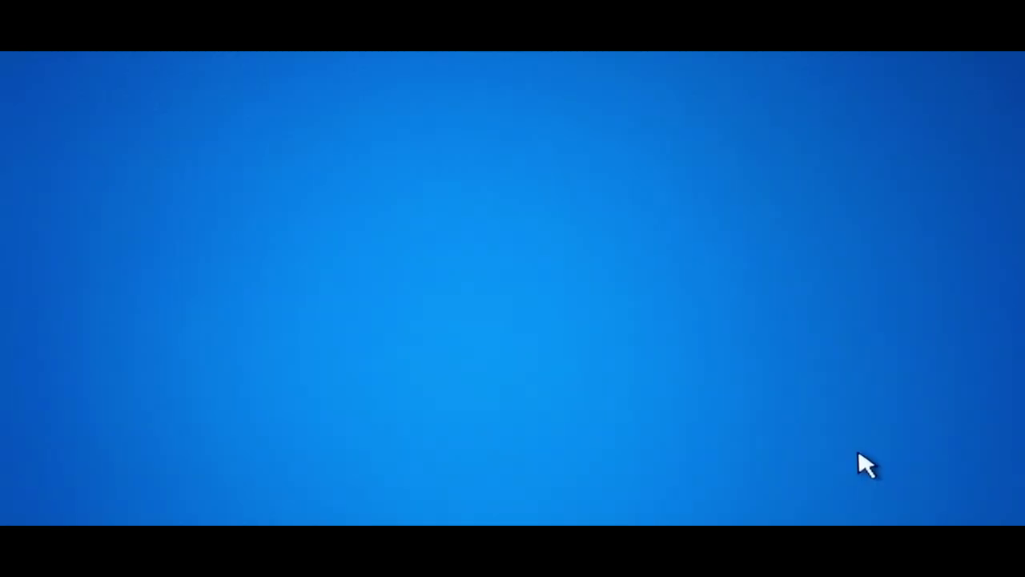
Reopen Task Manager after the offline scan and examine the CPU utilization graph in a maximized window.
{"action": "key", "text": "ctrl+alt+Delete"}
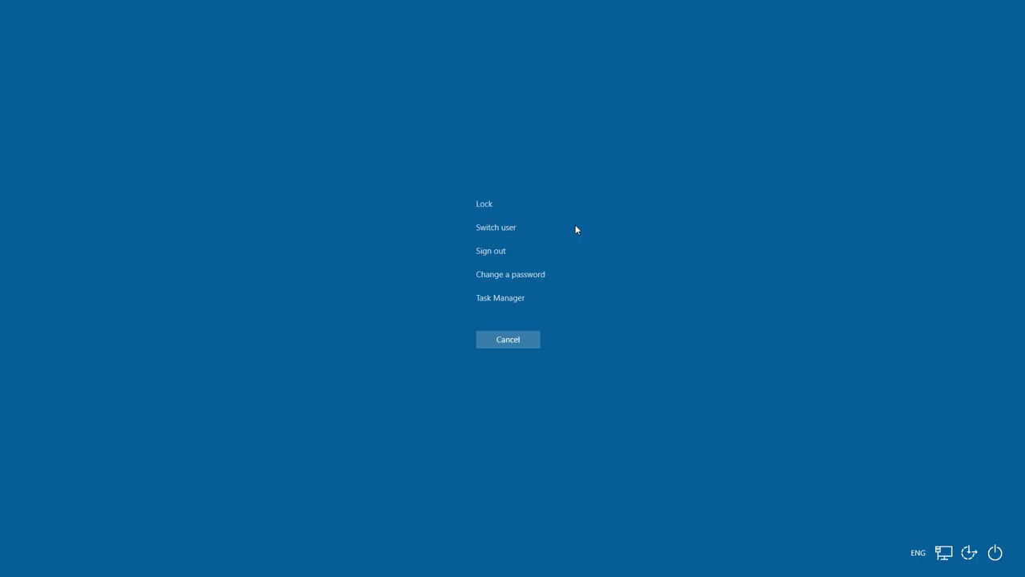
{"action": "left_click", "coordinate": [494, 300]}
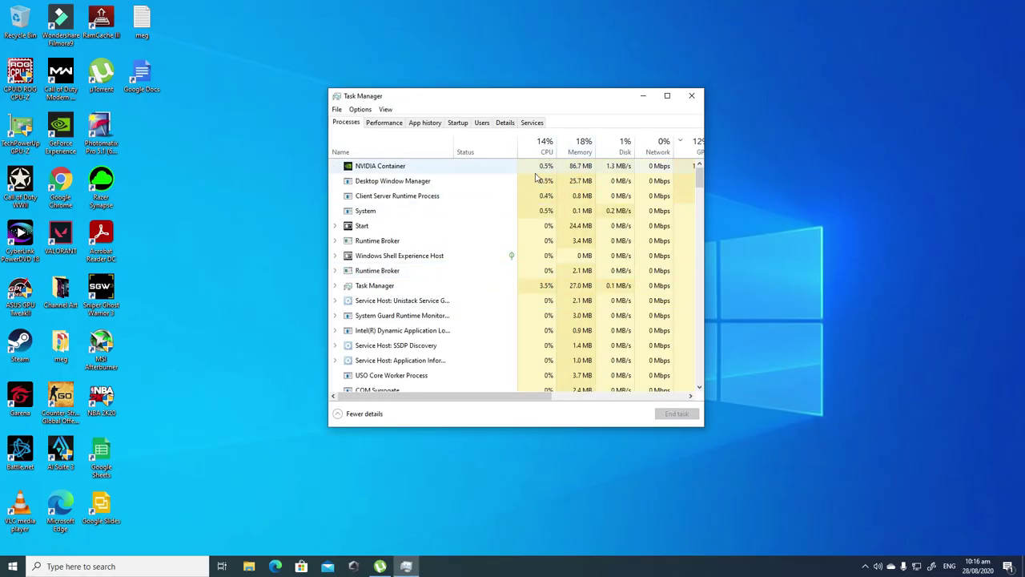
{"action": "left_click", "coordinate": [384, 121]}
{"action": "left_click", "coordinate": [389, 179]}
{"action": "left_click", "coordinate": [385, 148]}
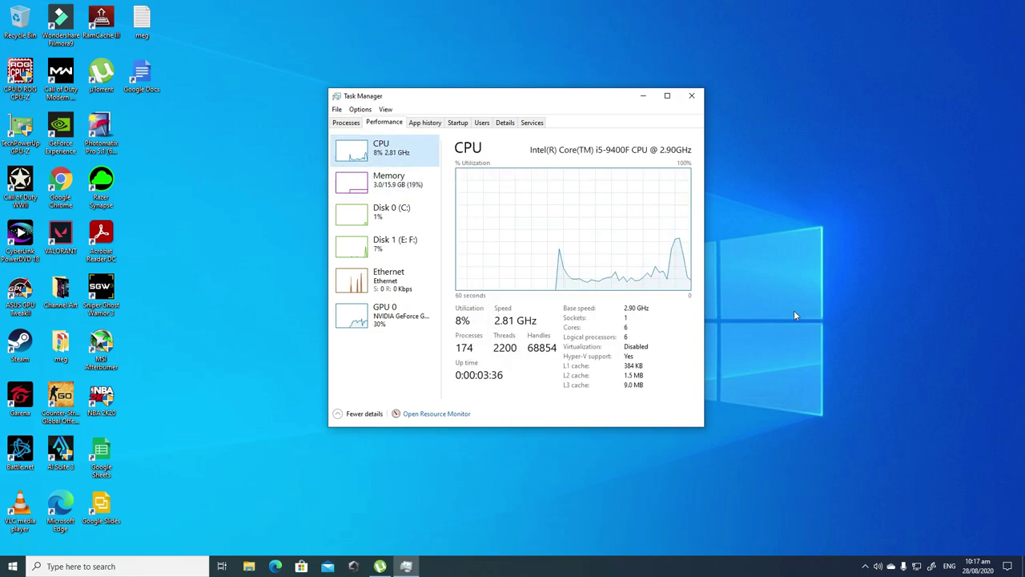
{"action": "left_click", "coordinate": [666, 96]}
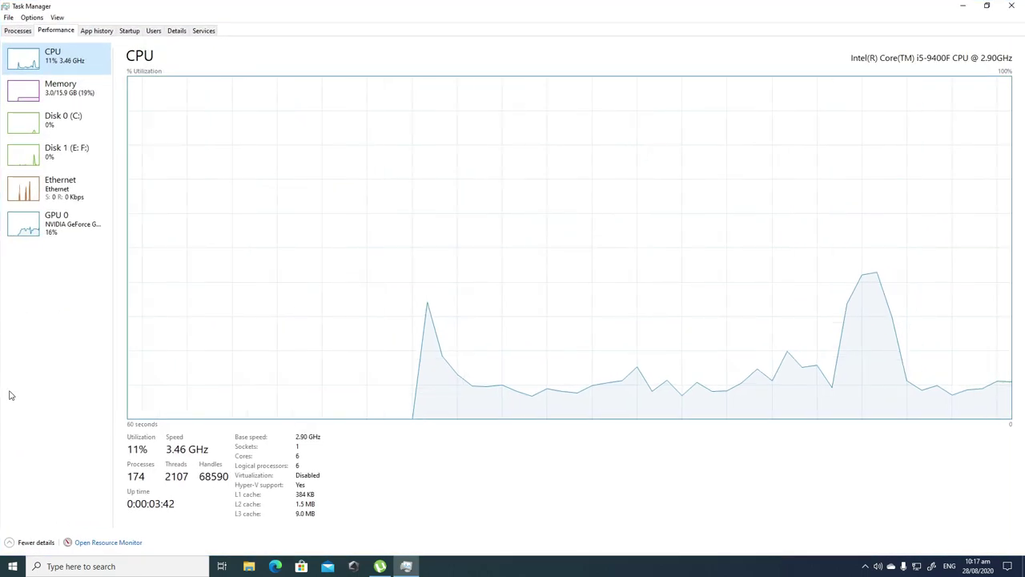
Restore the smaller Task Manager window and look through the whole process list for the wup process.
{"action": "key", "text": "super+Down"}
{"action": "left_click", "coordinate": [346, 122]}
{"action": "scroll", "coordinate": [427, 320], "scroll_direction": "down", "scroll_amount": 5}
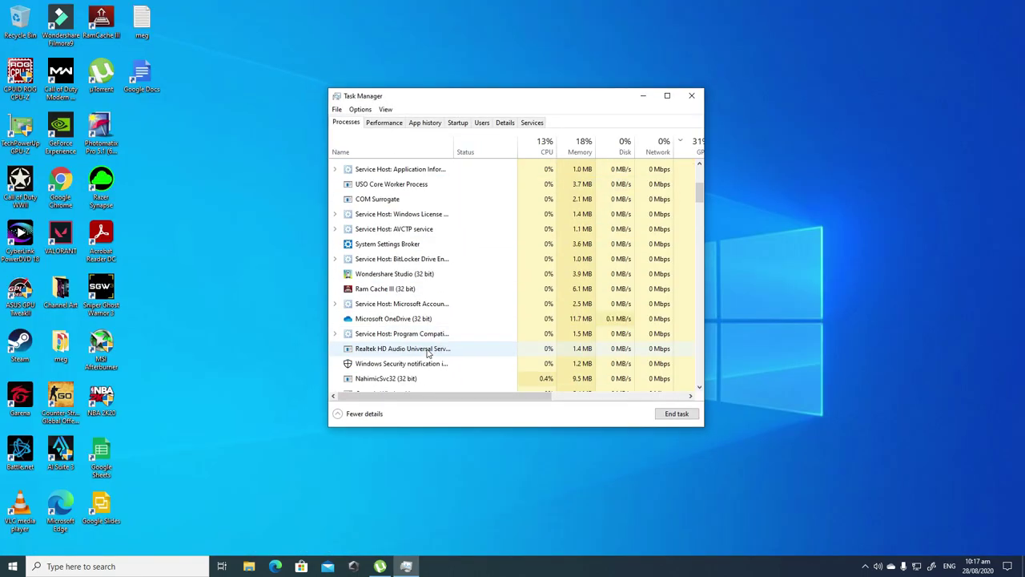
{"action": "scroll", "coordinate": [427, 388], "scroll_direction": "down", "scroll_amount": 15}
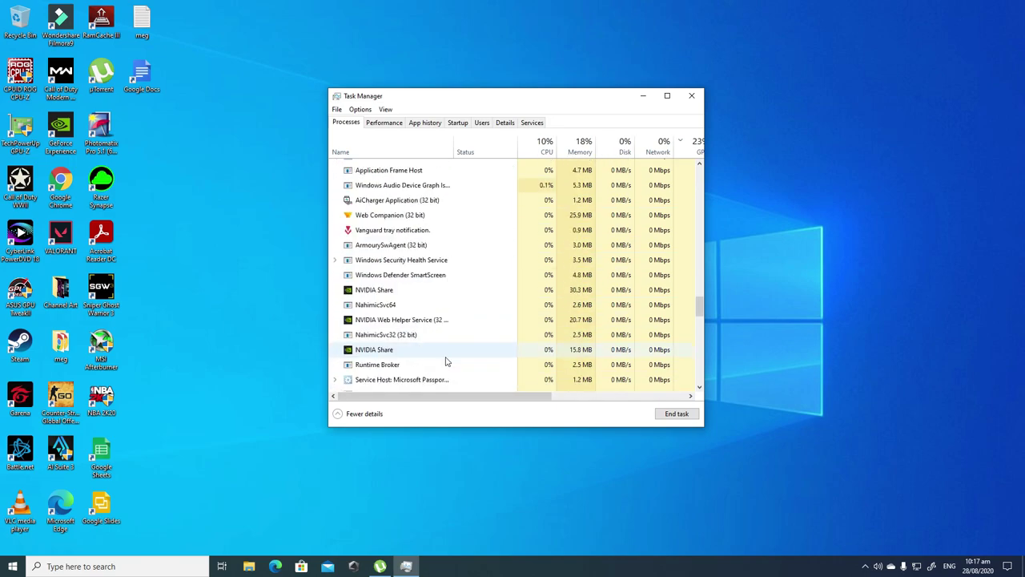
{"action": "scroll", "coordinate": [484, 388], "scroll_direction": "up", "scroll_amount": 1}
{"action": "scroll", "coordinate": [504, 384], "scroll_direction": "down", "scroll_amount": 8}
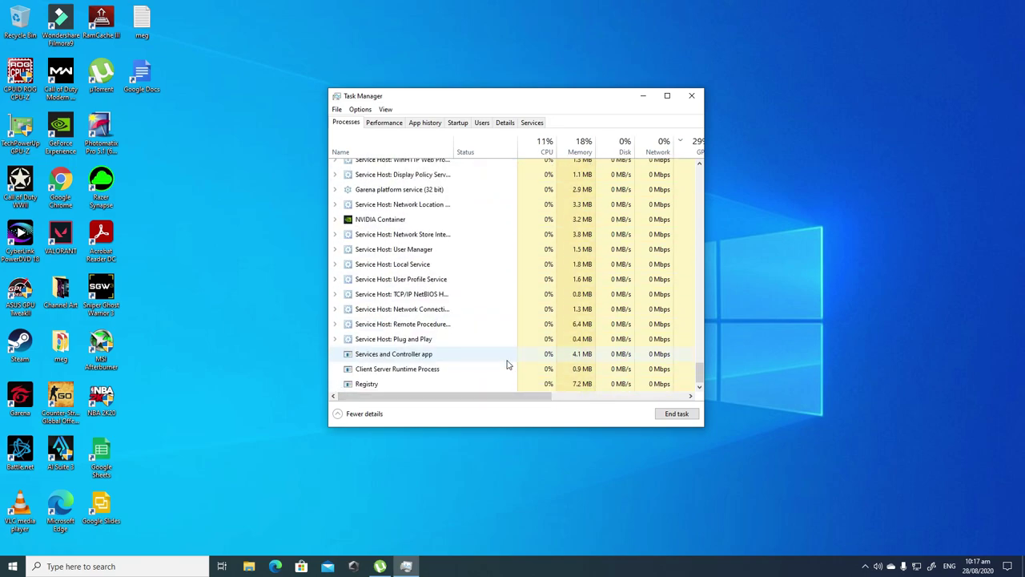
{"action": "scroll", "coordinate": [508, 361], "scroll_direction": "up", "scroll_amount": 3}
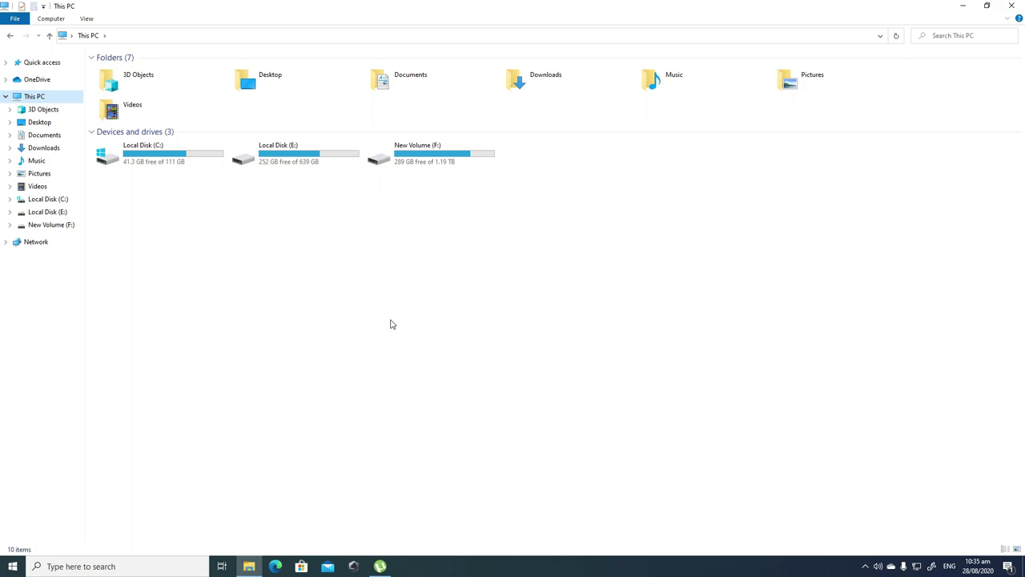
Browse Local Disk (C:) to the user profile's AppData\Local folder and look inside its nested subfolders.
{"action": "double_click", "coordinate": [170, 152]}
{"action": "double_click", "coordinate": [122, 151]}
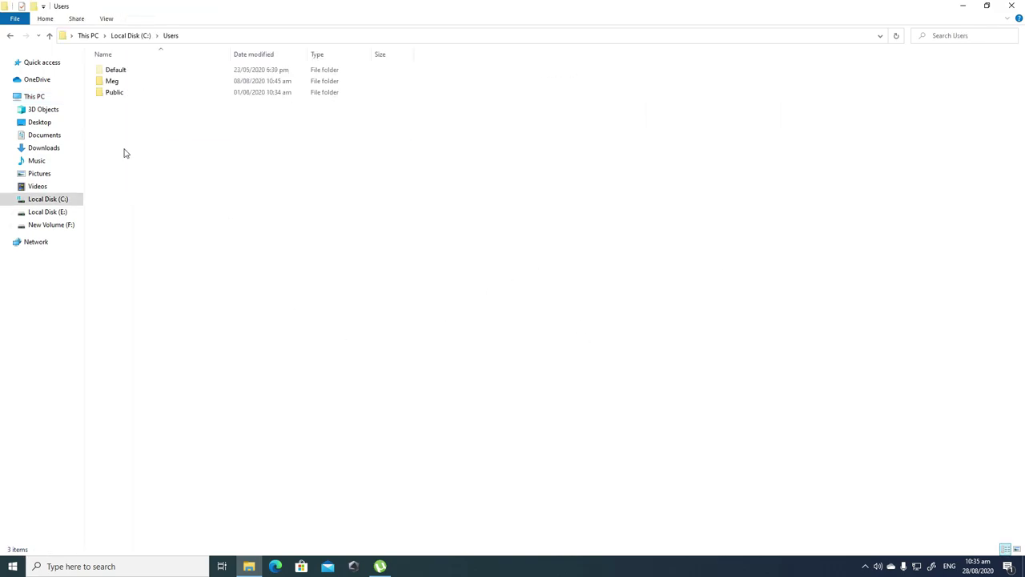
{"action": "double_click", "coordinate": [113, 82]}
{"action": "double_click", "coordinate": [128, 93]}
{"action": "left_click", "coordinate": [122, 70]}
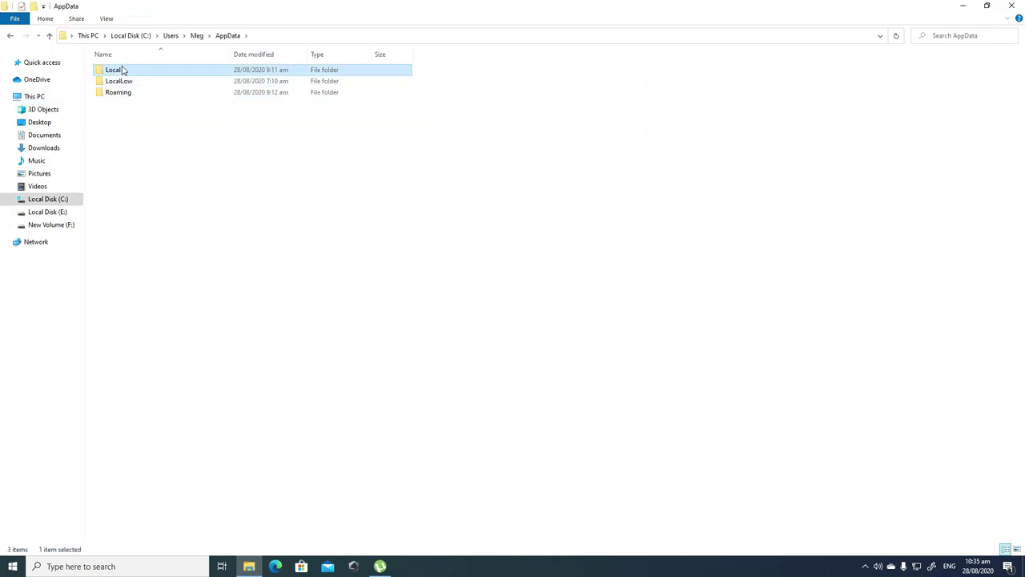
{"action": "double_click", "coordinate": [122, 69]}
{"action": "double_click", "coordinate": [130, 406]}
{"action": "double_click", "coordinate": [127, 383]}
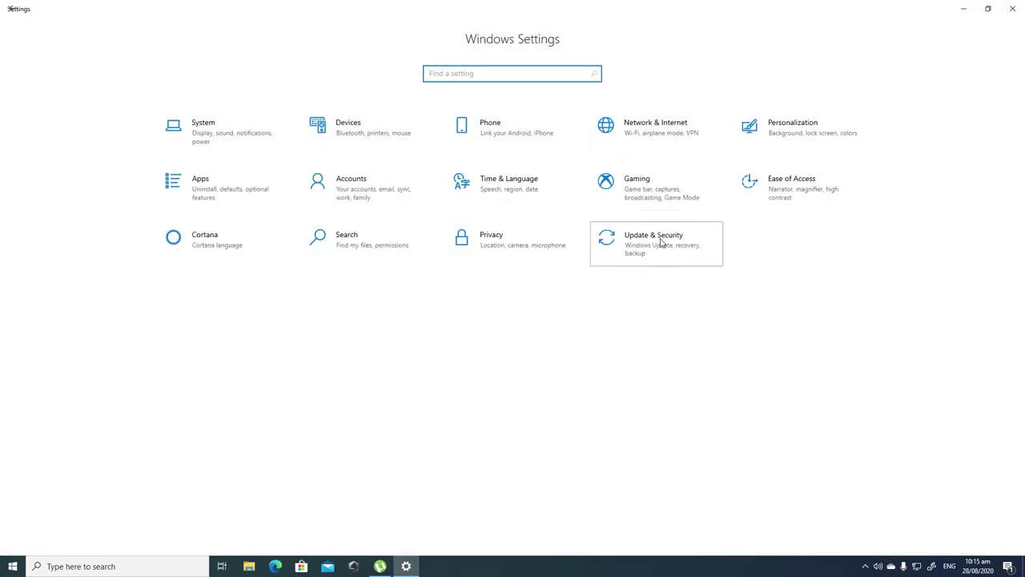
Open the protection history for virus and threat protection from Update & Security settings and review the threat blocked by the offline scan.
{"action": "left_click", "coordinate": [661, 243]}
{"action": "left_click", "coordinate": [32, 60]}
{"action": "left_click", "coordinate": [89, 171]}
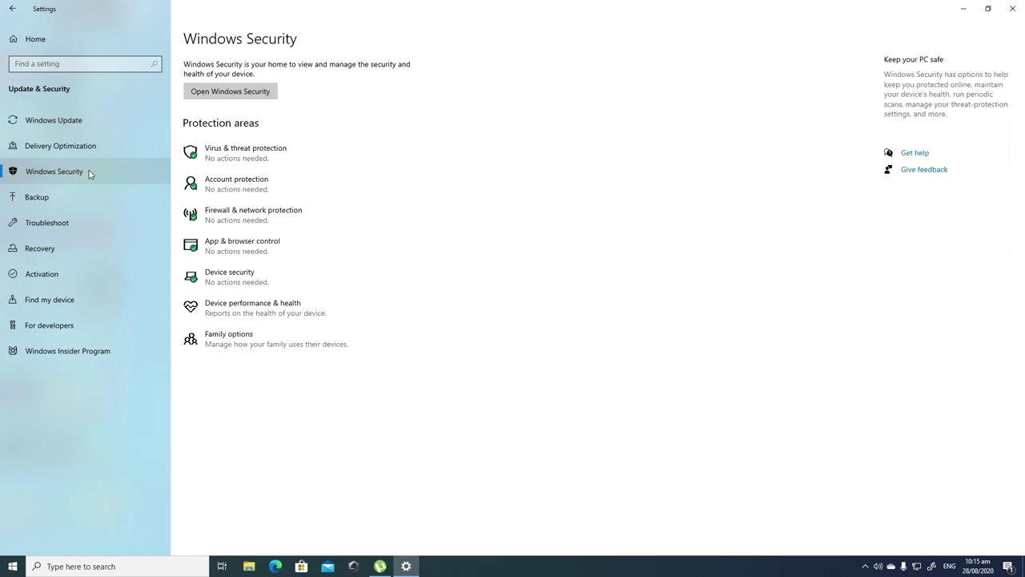
{"action": "left_click", "coordinate": [274, 162]}
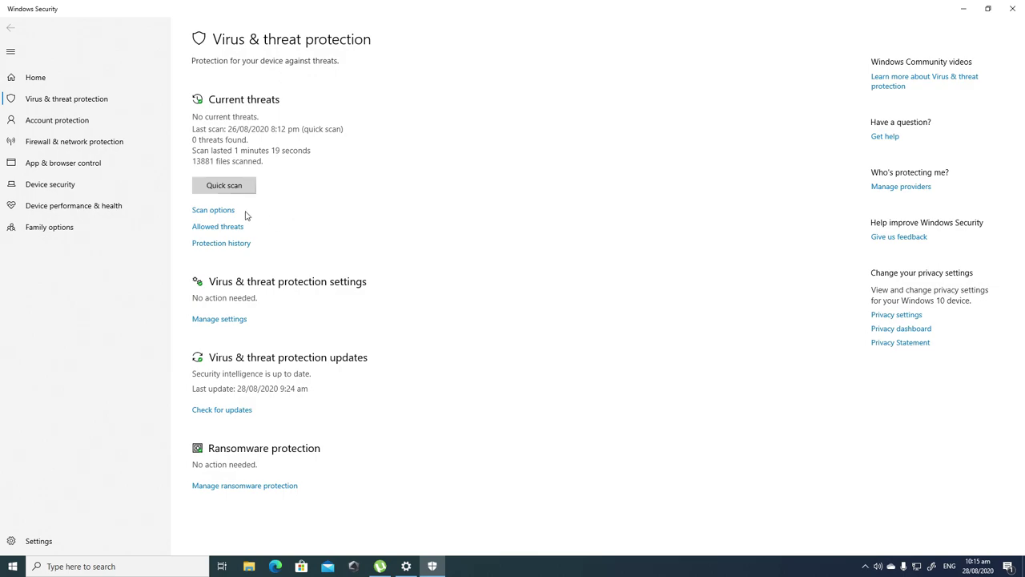
{"action": "left_click", "coordinate": [226, 244]}
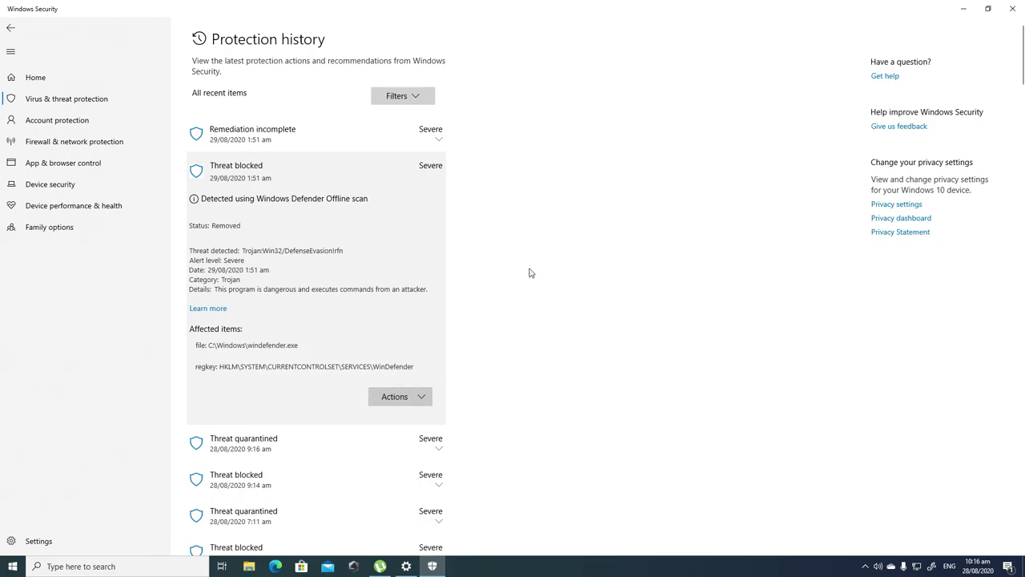
{"action": "scroll", "coordinate": [576, 303], "scroll_direction": "down", "scroll_amount": 2}
{"action": "scroll", "coordinate": [579, 308], "scroll_direction": "up", "scroll_amount": 2}
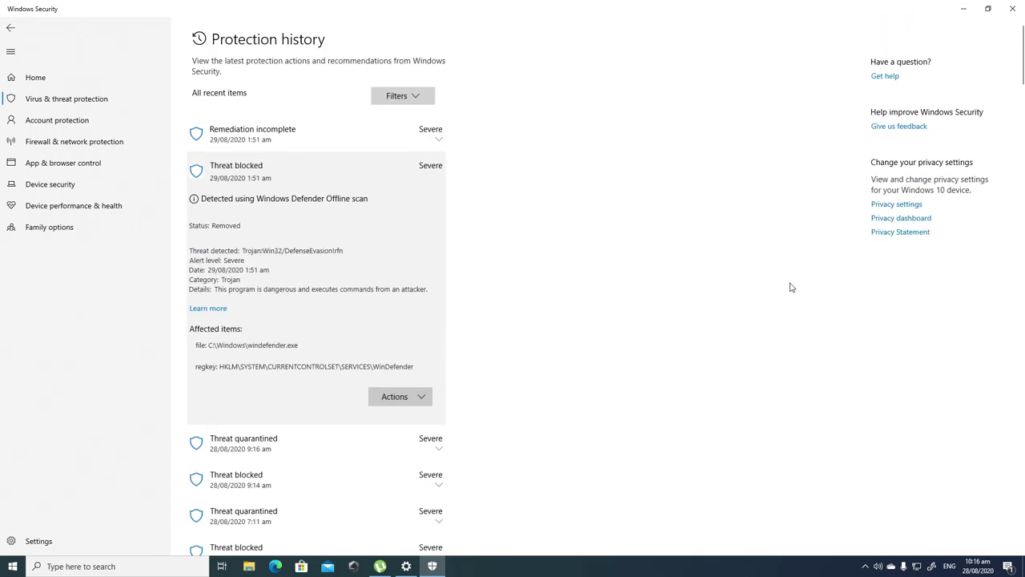
Close Windows Security, reopen Task Manager and examine the CPU performance graph in a maximized window.
{"action": "left_click", "coordinate": [1013, 8]}
{"action": "key", "text": "ctrl+alt+Delete"}
{"action": "left_click", "coordinate": [516, 302]}
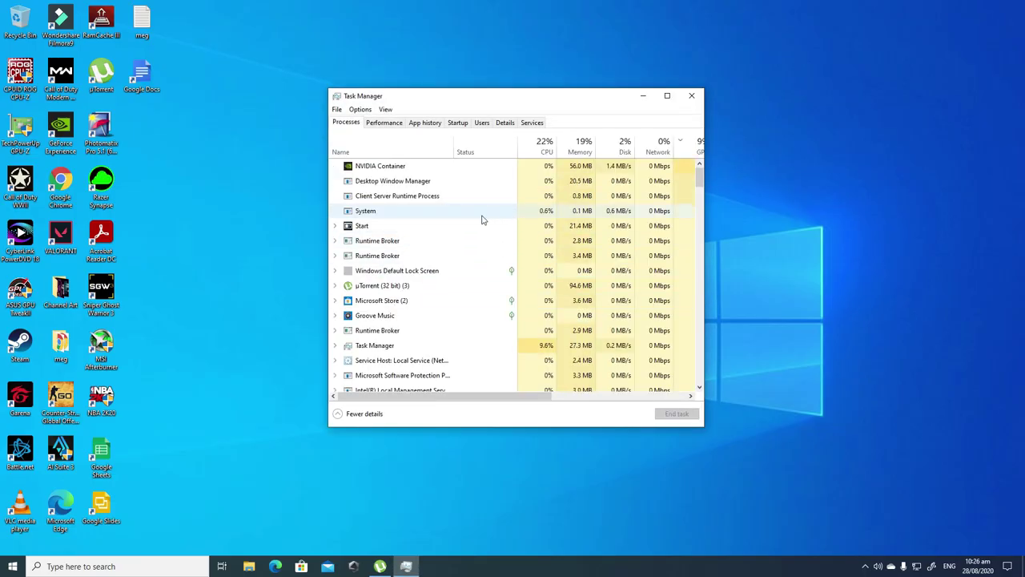
{"action": "left_click", "coordinate": [378, 124]}
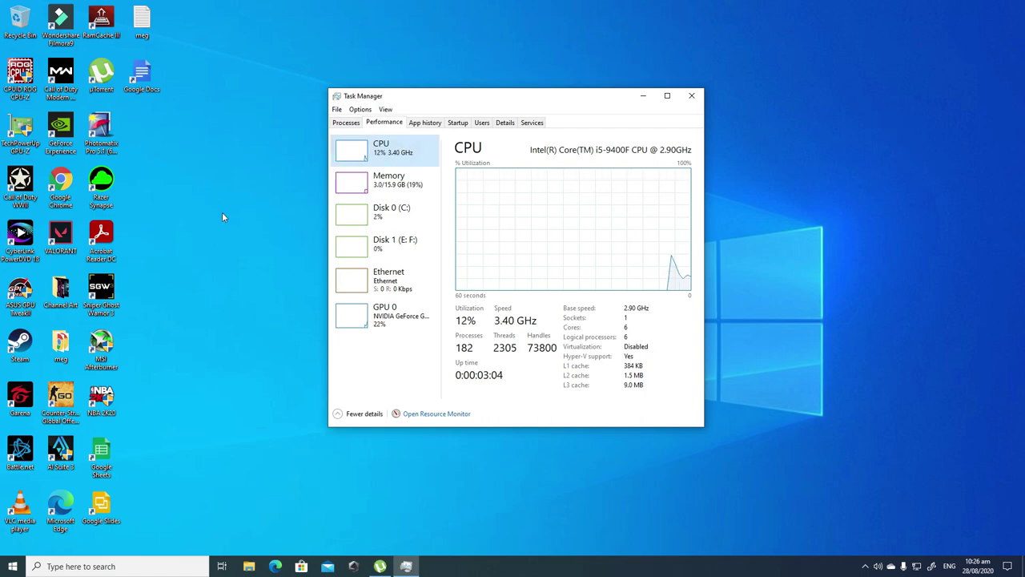
{"action": "left_click", "coordinate": [672, 100]}
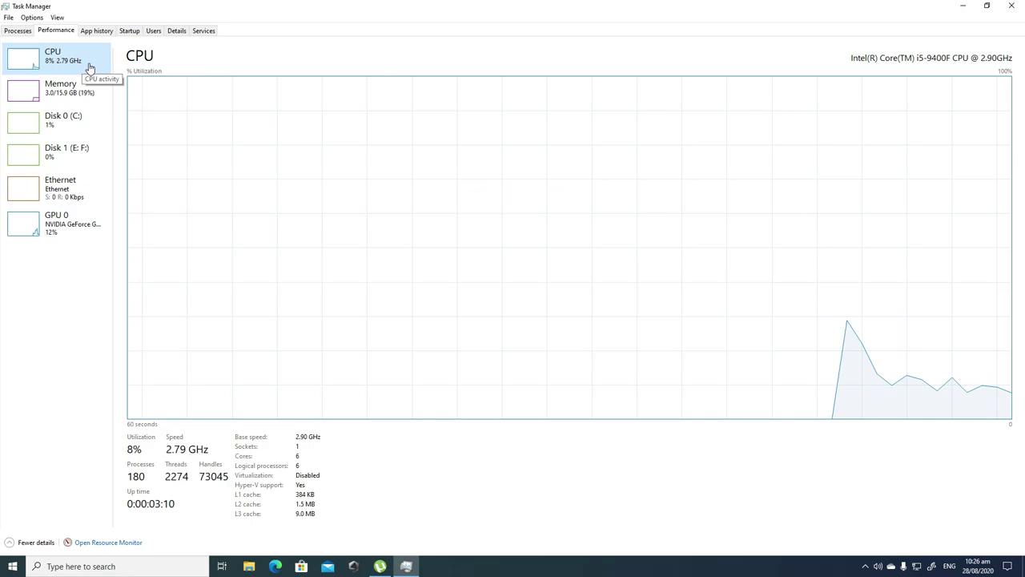
Sort the running processes by CPU usage from highest to lowest and select LightingService (32 bit).
{"action": "left_click", "coordinate": [16, 31]}
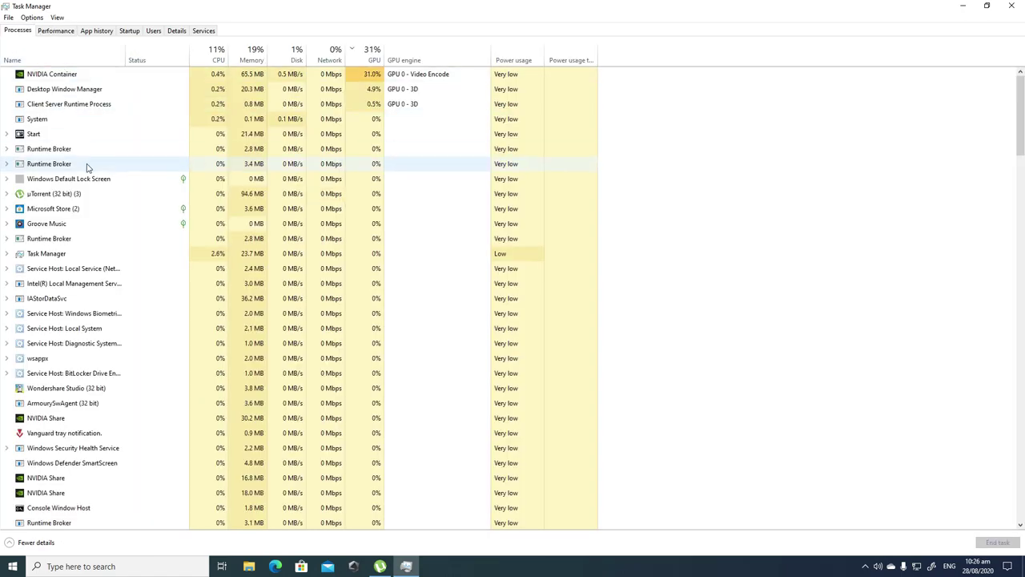
{"action": "left_click", "coordinate": [201, 60]}
{"action": "left_click", "coordinate": [201, 60]}
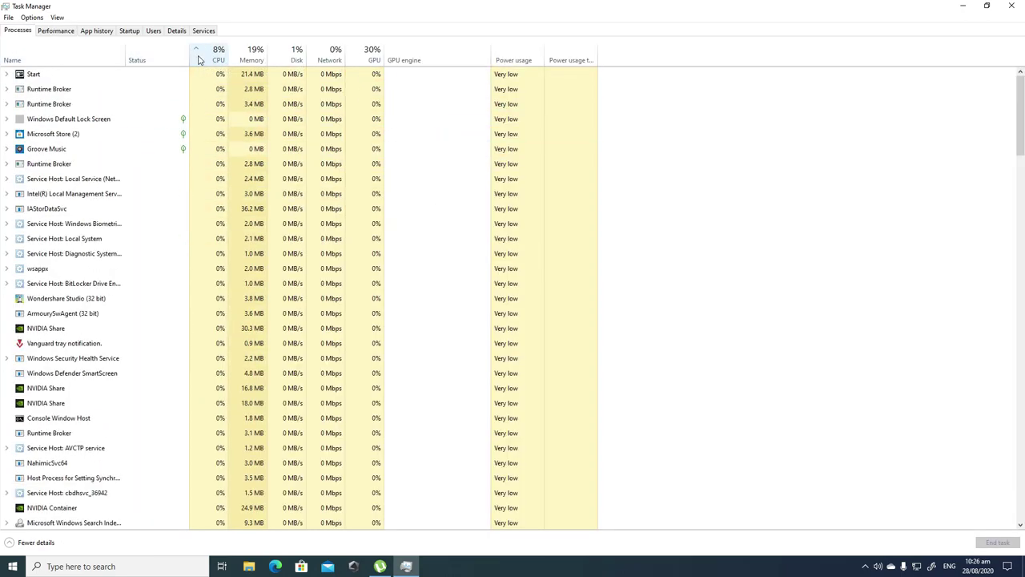
{"action": "left_click", "coordinate": [199, 60]}
{"action": "left_click", "coordinate": [96, 77]}
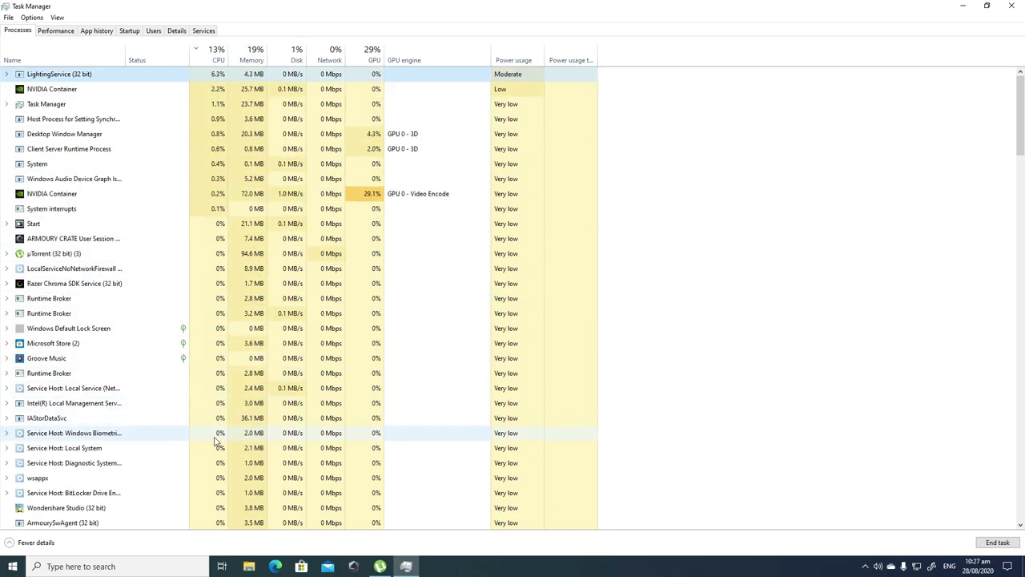
Look down through the CPU-sorted process list to check for suspicious processes.
{"action": "scroll", "coordinate": [216, 449], "scroll_direction": "down", "scroll_amount": 1}
{"action": "scroll", "coordinate": [215, 482], "scroll_direction": "down", "scroll_amount": 15}
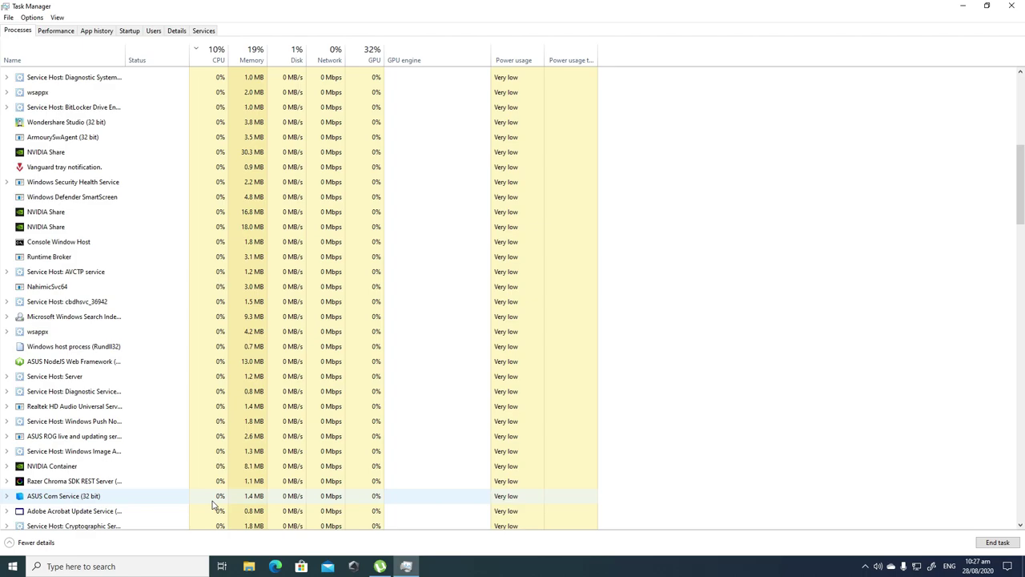
{"action": "scroll", "coordinate": [215, 519], "scroll_direction": "down", "scroll_amount": 15}
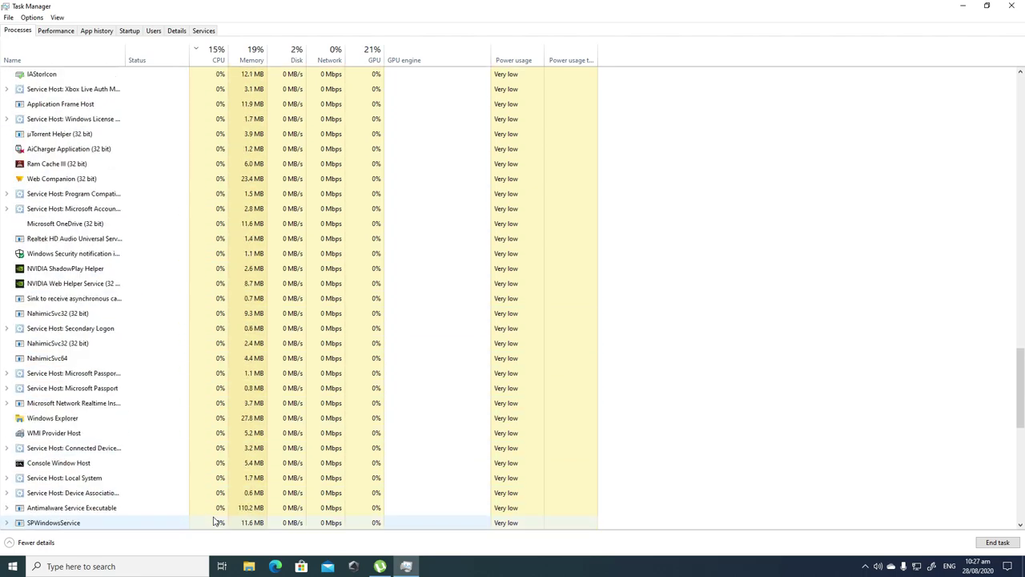
{"action": "scroll", "coordinate": [211, 510], "scroll_direction": "down", "scroll_amount": 8}
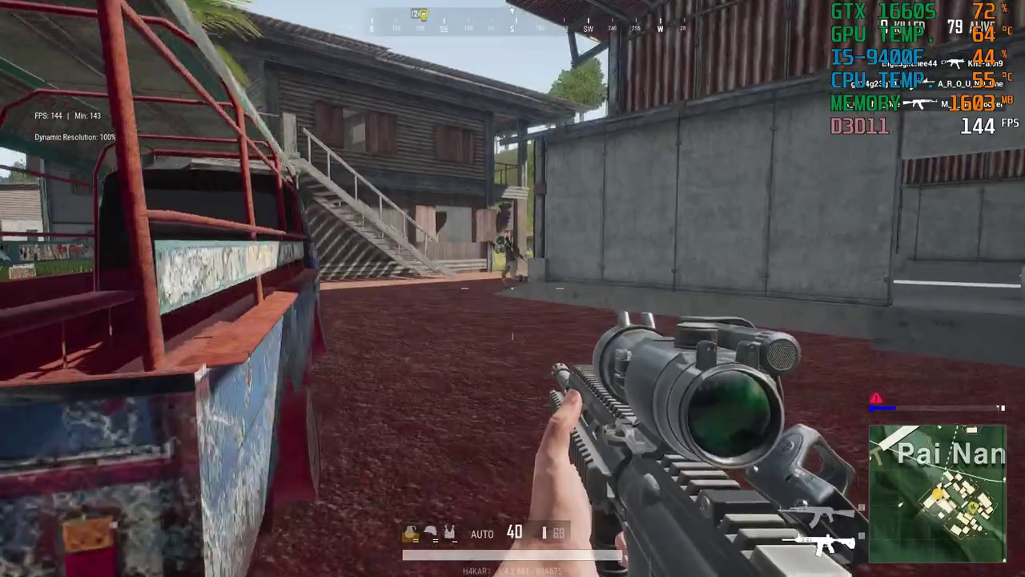
{"action": "left_click", "coordinate": [513, 334]}
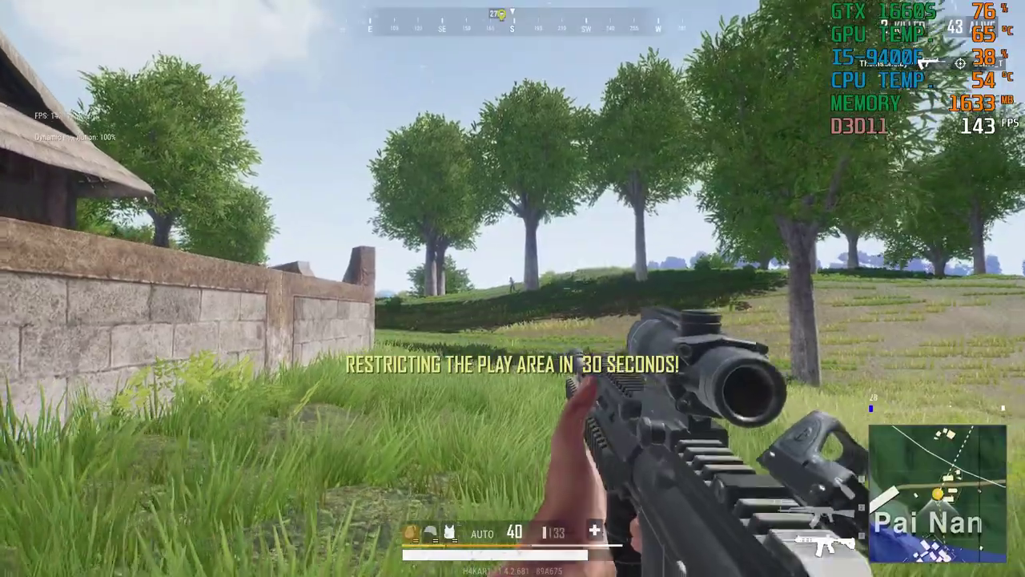
{"action": "right_click", "coordinate": [512, 288]}
{"action": "left_click", "coordinate": [513, 288]}
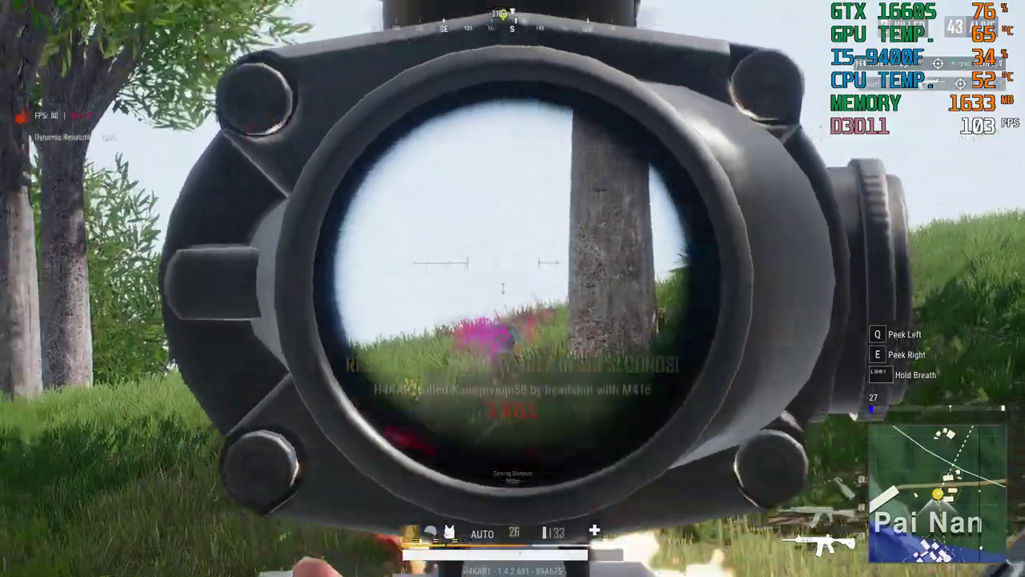
{"action": "right_click", "coordinate": [513, 288]}
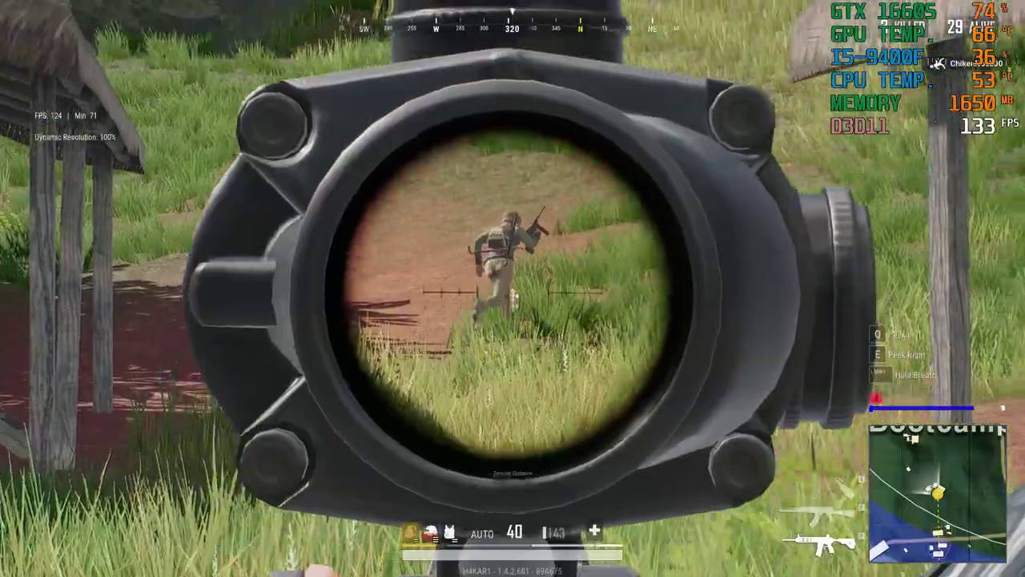
{"action": "left_click", "coordinate": [513, 288]}
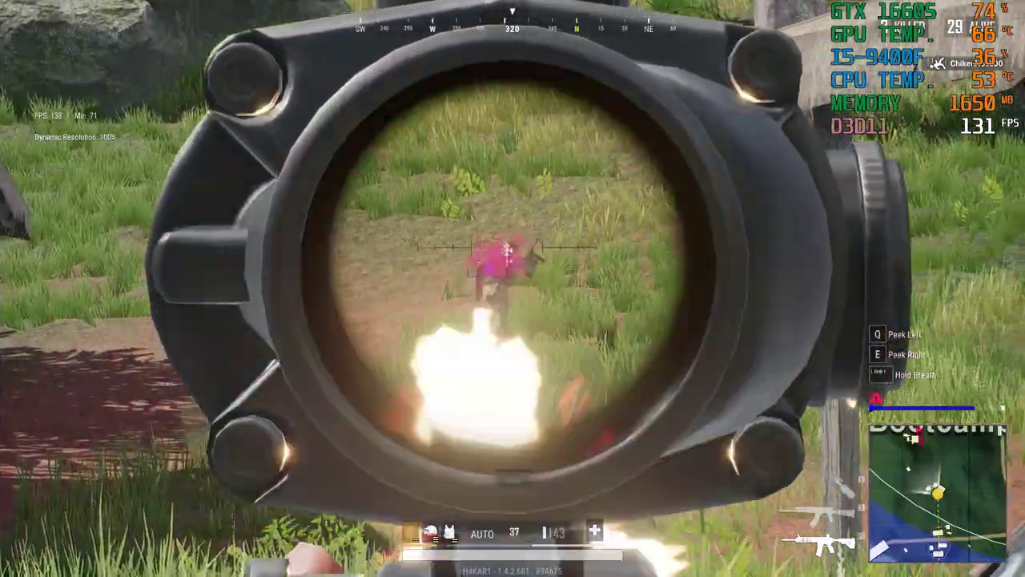
{"action": "left_click", "coordinate": [513, 288]}
{"action": "right_click", "coordinate": [513, 288]}
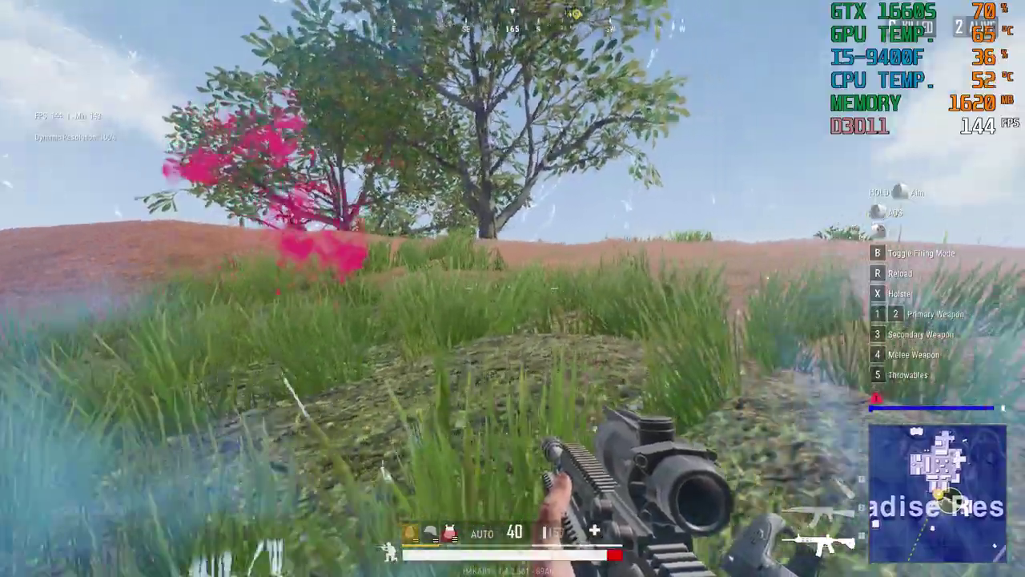